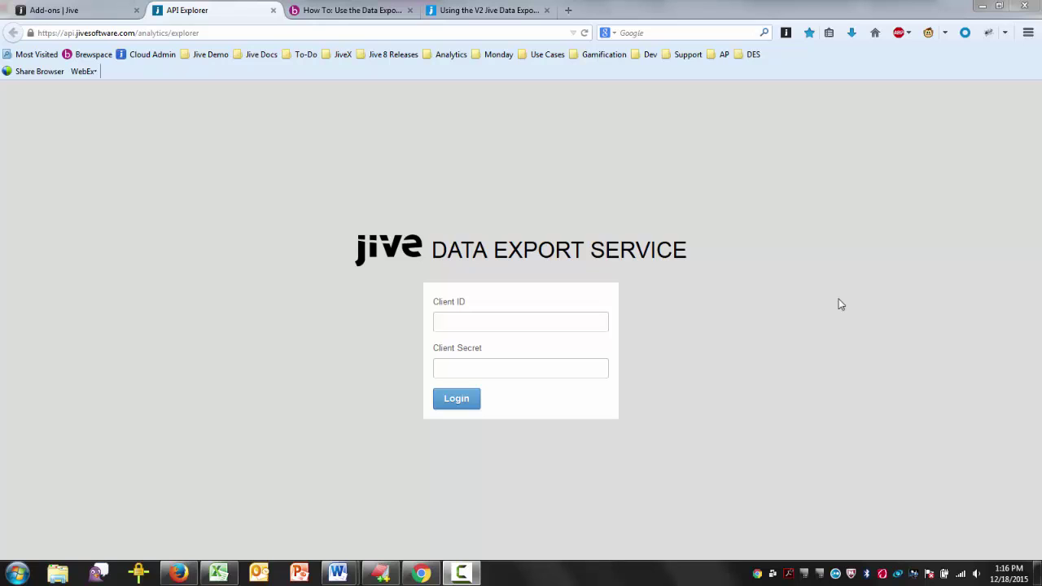
Add a new Jive analytics client named 'Jive Demo' and generate its client ID and secret.
{"action": "left_click", "coordinate": [100, 15]}
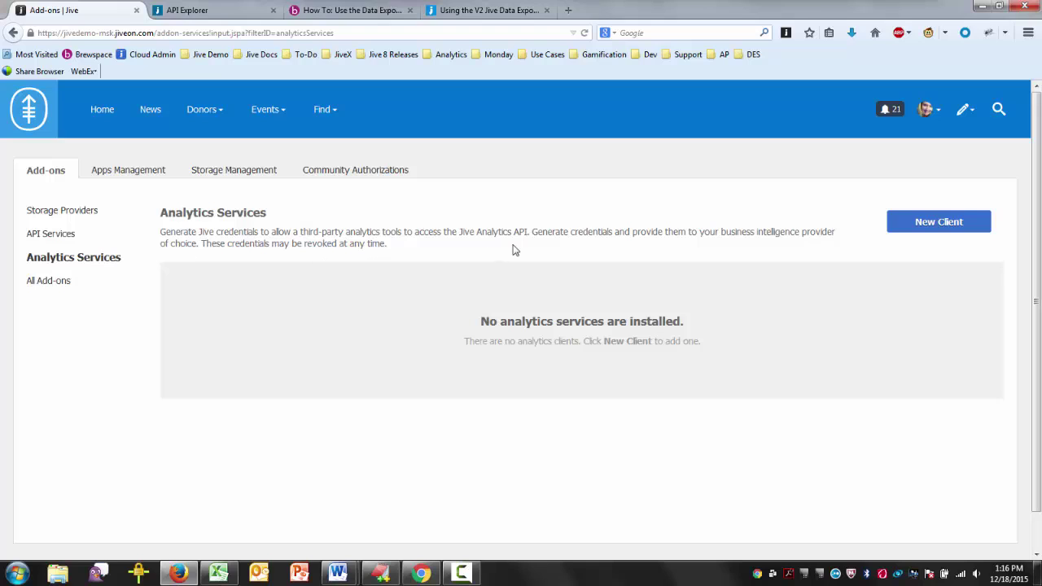
{"action": "left_click", "coordinate": [942, 222]}
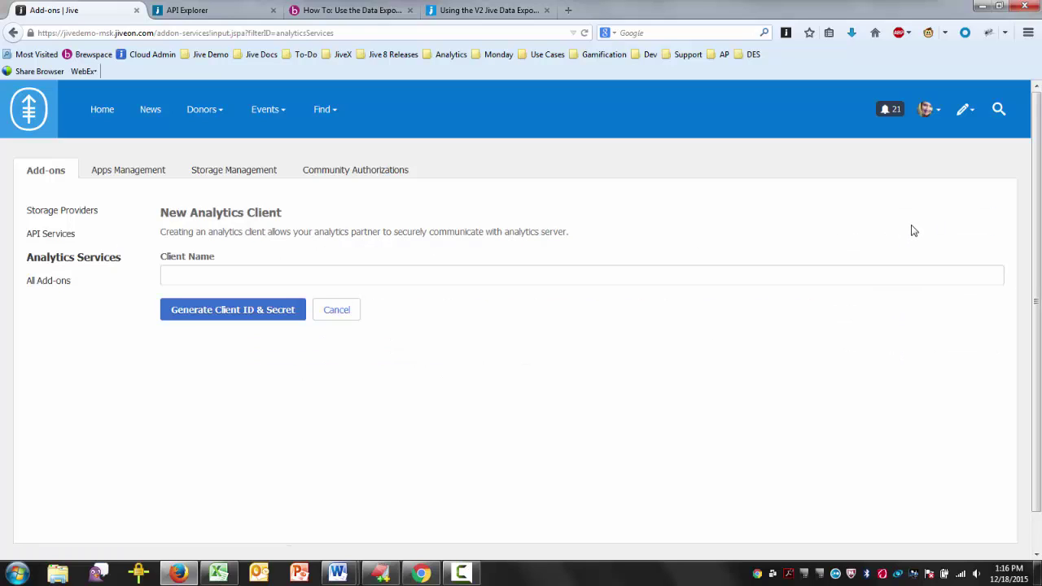
{"action": "left_click", "coordinate": [847, 271]}
{"action": "type", "text": "Jive Demo"}
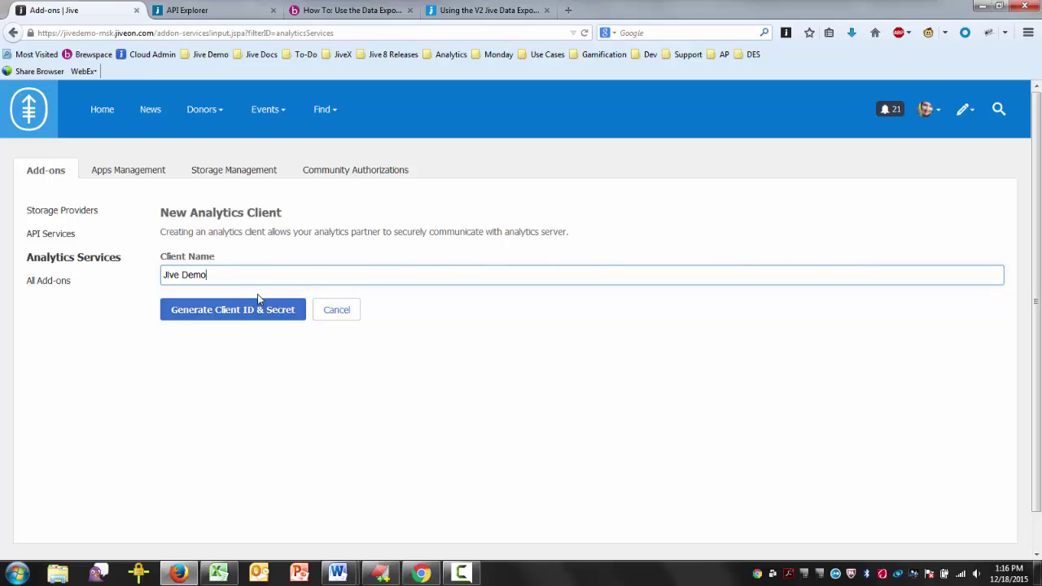
{"action": "left_click", "coordinate": [239, 316]}
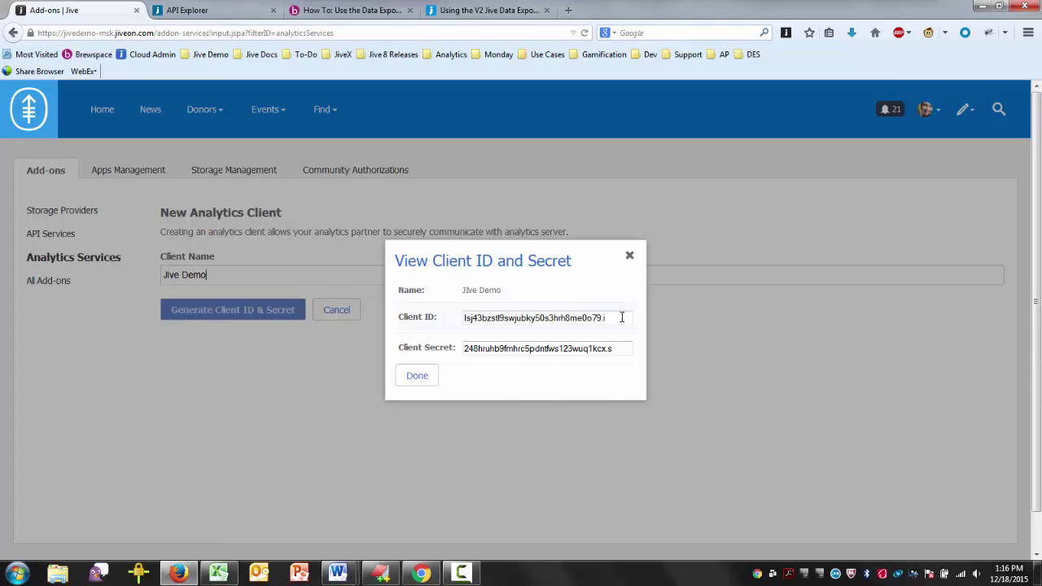
Copy the new client ID into the Data Export Service Client ID login field.
{"action": "left_click_drag", "start_coordinate": [621, 318], "coordinate": [435, 318]}
{"action": "key", "text": "ctrl+c"}
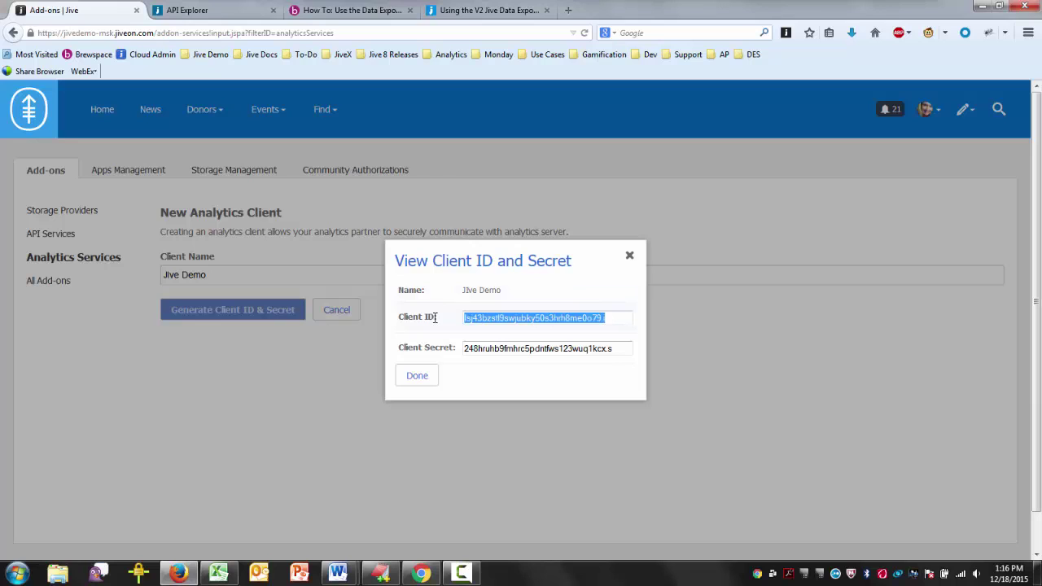
{"action": "left_click", "coordinate": [225, 13]}
{"action": "left_click", "coordinate": [523, 324]}
{"action": "key", "text": "ctrl+v"}
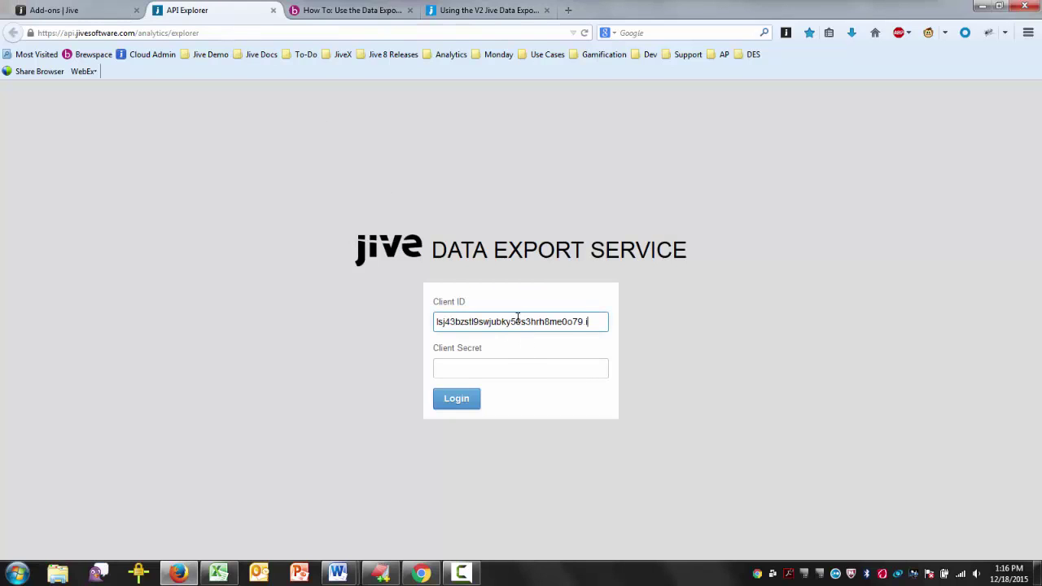
Copy the client secret into the Client Secret field and log in.
{"action": "left_click", "coordinate": [93, 14]}
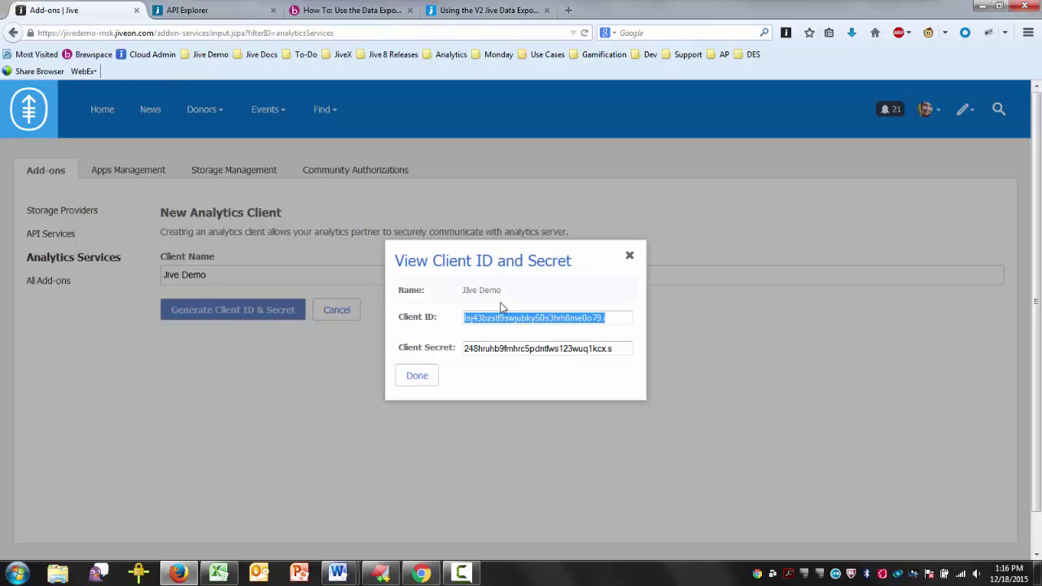
{"action": "left_click_drag", "start_coordinate": [617, 350], "coordinate": [438, 350]}
{"action": "key", "text": "ctrl+c"}
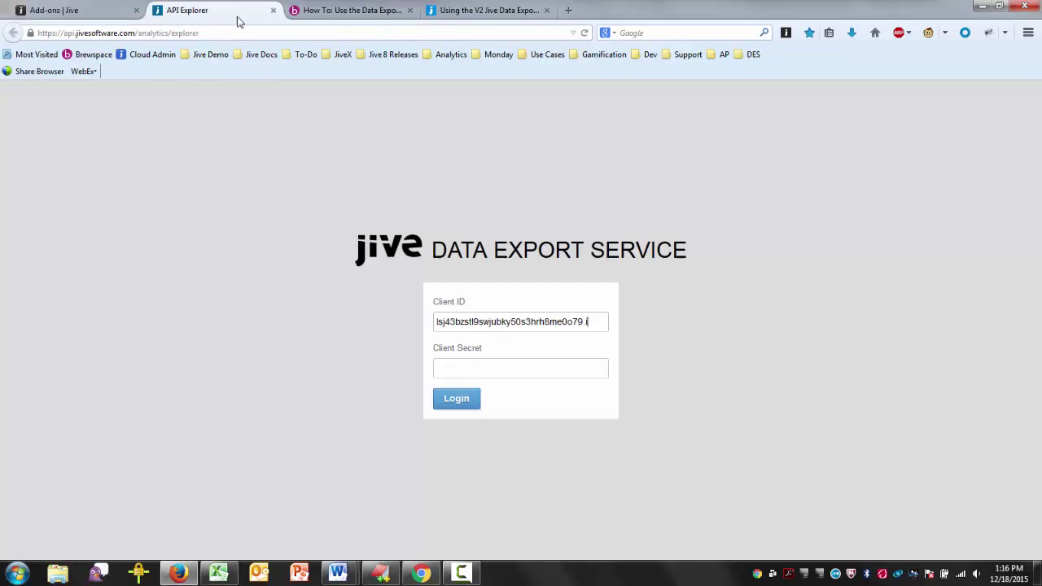
{"action": "left_click", "coordinate": [239, 14]}
{"action": "left_click", "coordinate": [526, 367]}
{"action": "key", "text": "ctrl+v"}
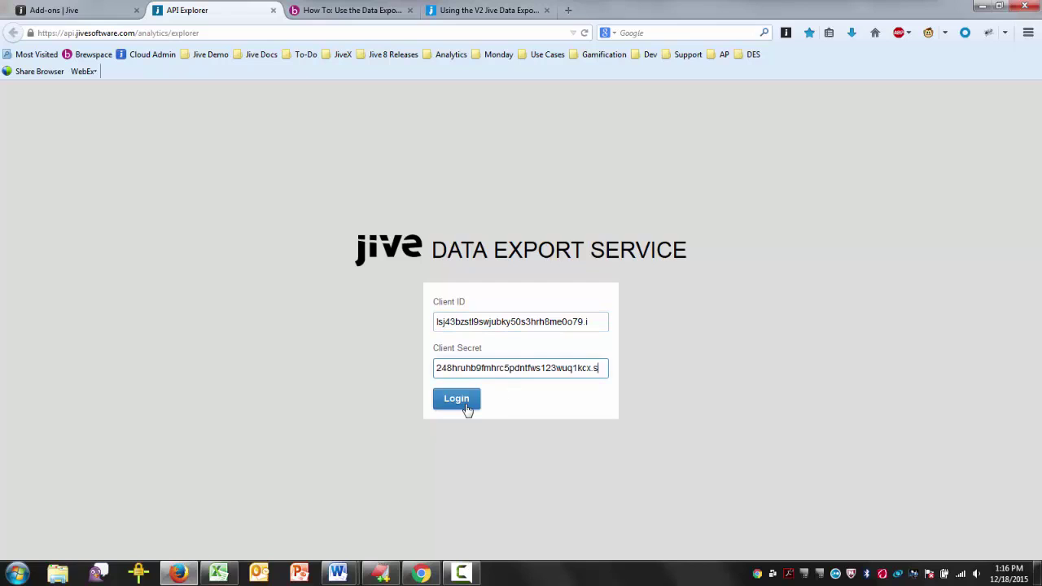
{"action": "left_click", "coordinate": [457, 404]}
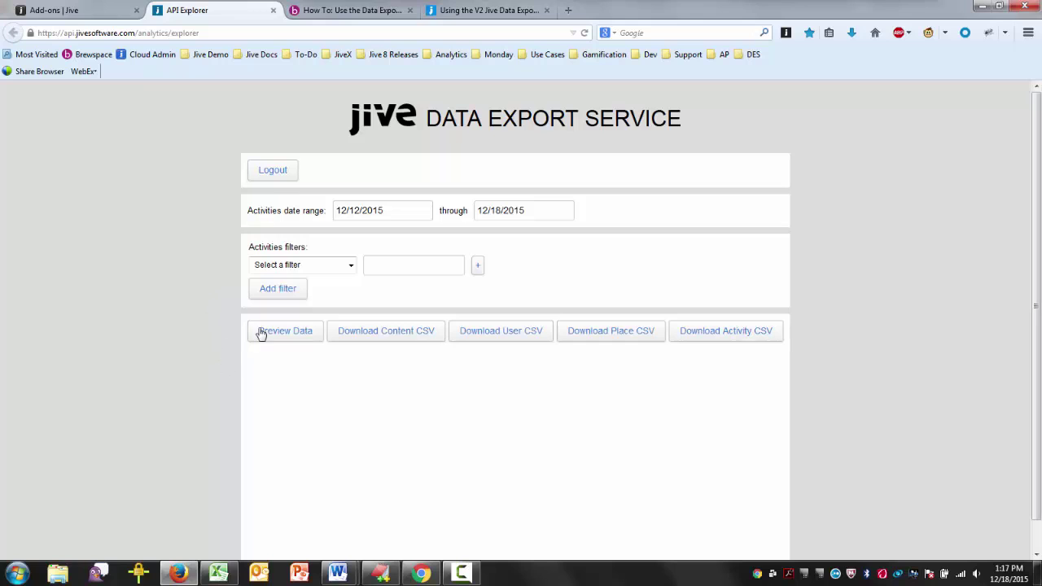
Set the start date to 12/1/2015 and add an Actor → Username filter with the actor's username.
{"action": "left_click", "coordinate": [398, 211]}
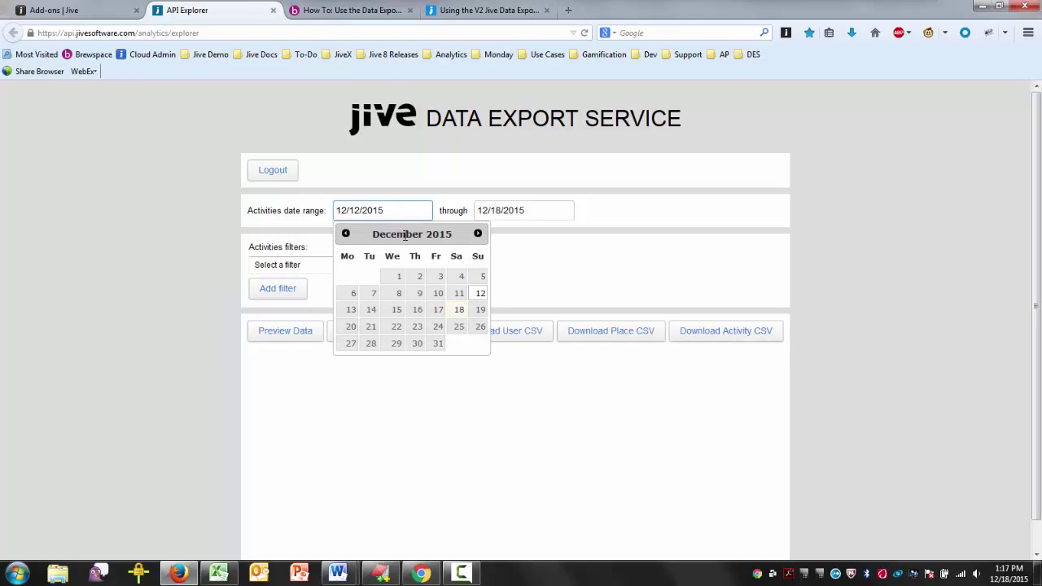
{"action": "left_click", "coordinate": [392, 277]}
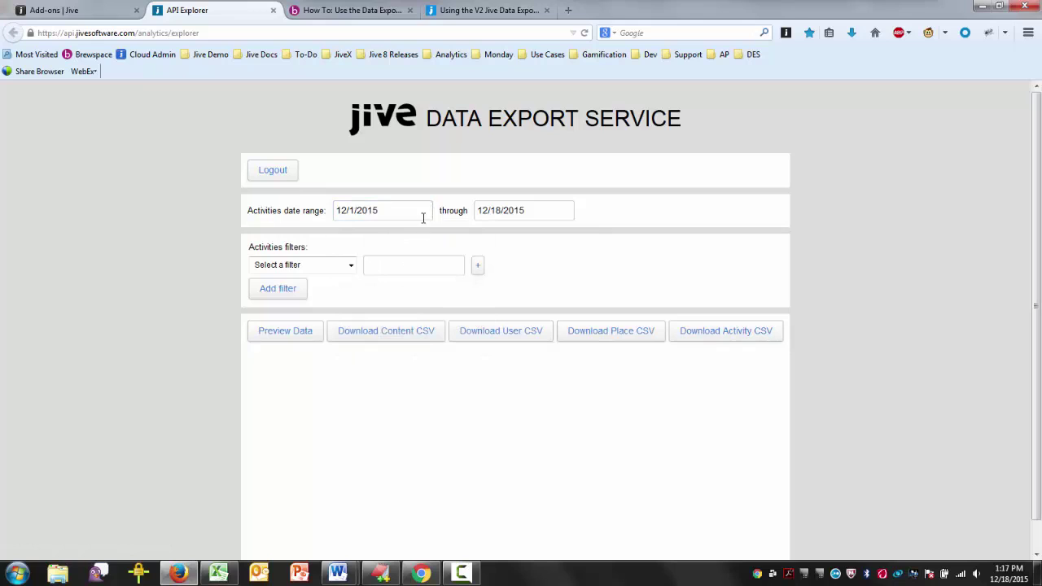
{"action": "left_click", "coordinate": [351, 267]}
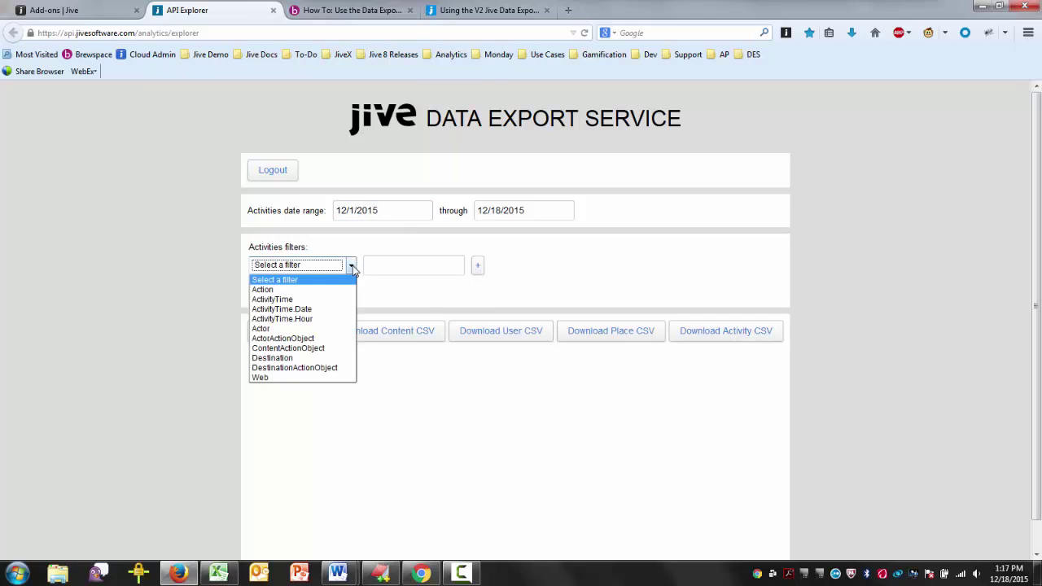
{"action": "left_click", "coordinate": [295, 329]}
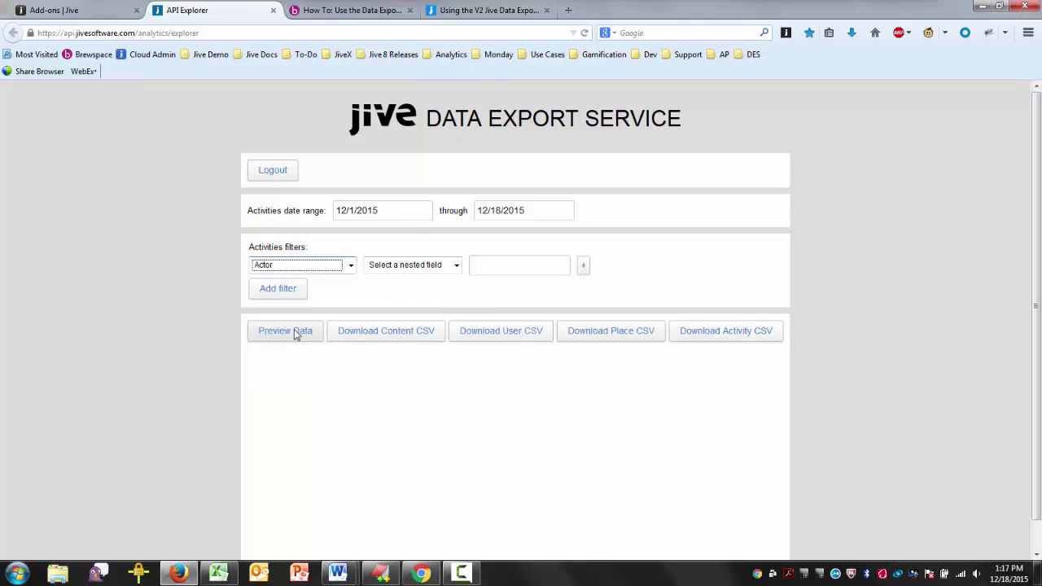
{"action": "left_click", "coordinate": [457, 267]}
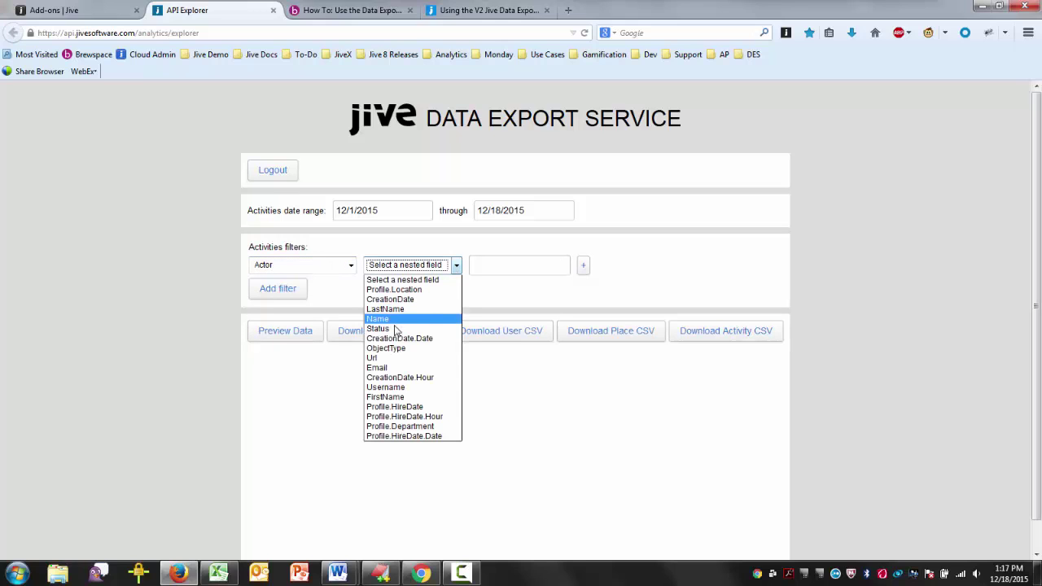
{"action": "left_click", "coordinate": [398, 387]}
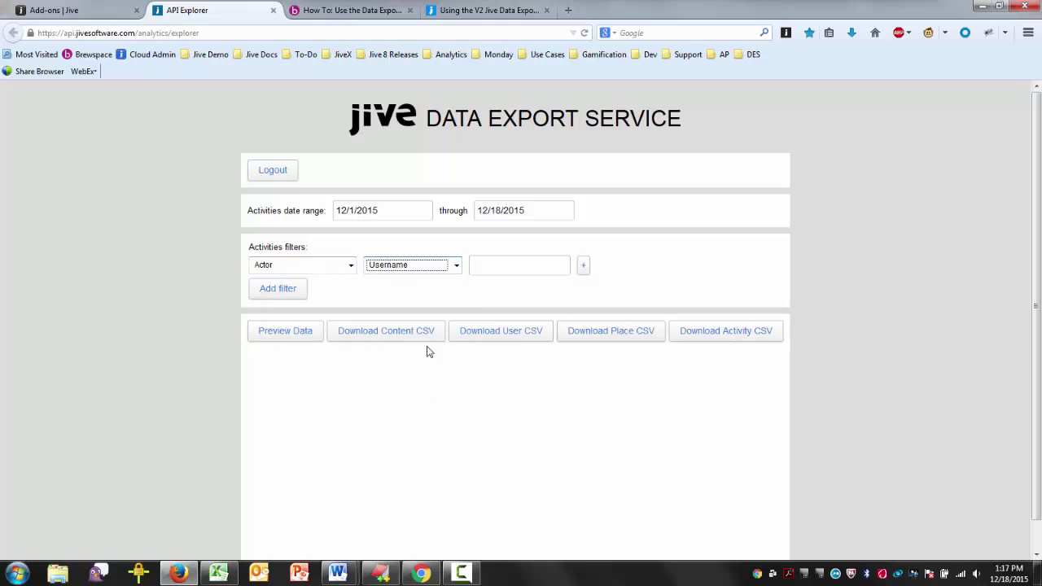
{"action": "left_click", "coordinate": [514, 270]}
{"action": "type", "text": "buck"}
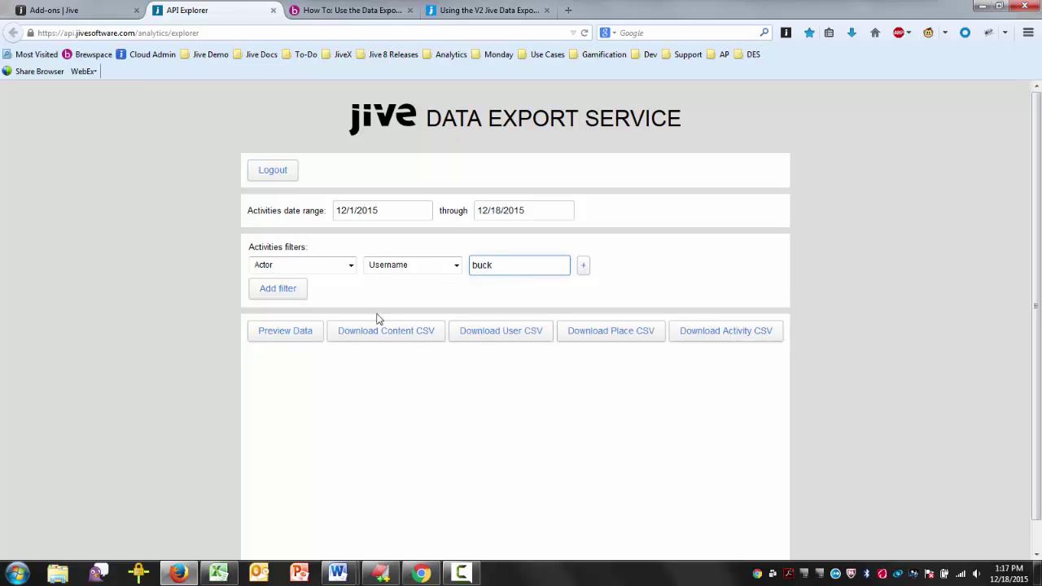
Preview the filtered activities, then download the content CSV and open cloudalytics-5.csv in Excel.
{"action": "left_click", "coordinate": [295, 337]}
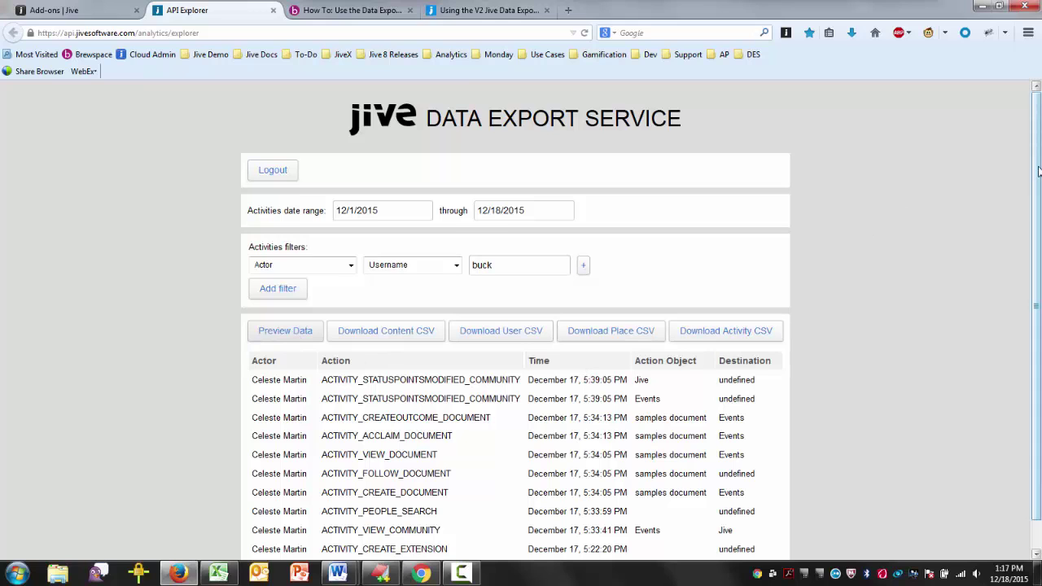
{"action": "scroll", "coordinate": [896, 195], "scroll_direction": "down", "scroll_amount": 1}
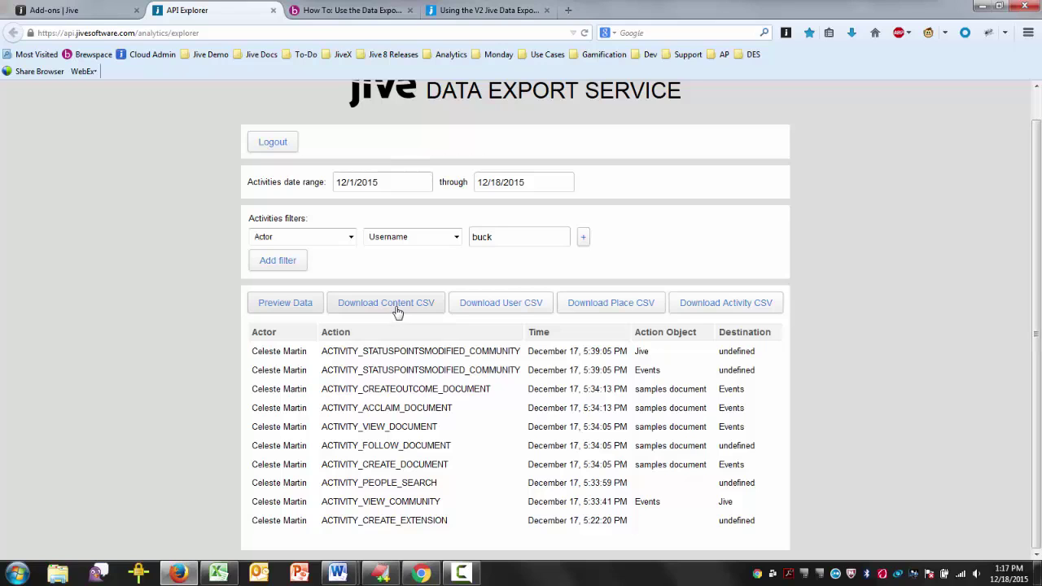
{"action": "left_click", "coordinate": [397, 311]}
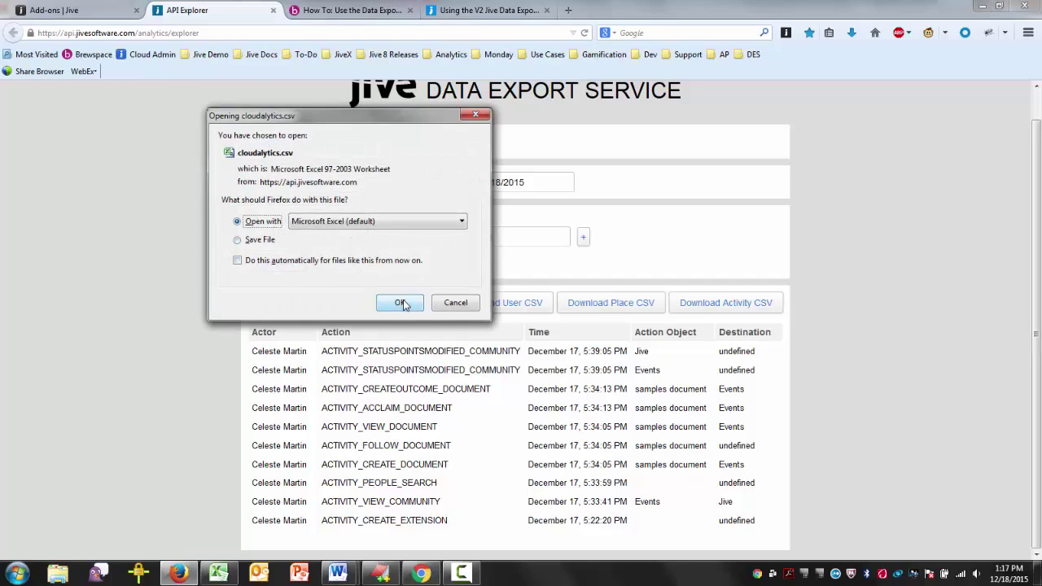
{"action": "left_click", "coordinate": [399, 302]}
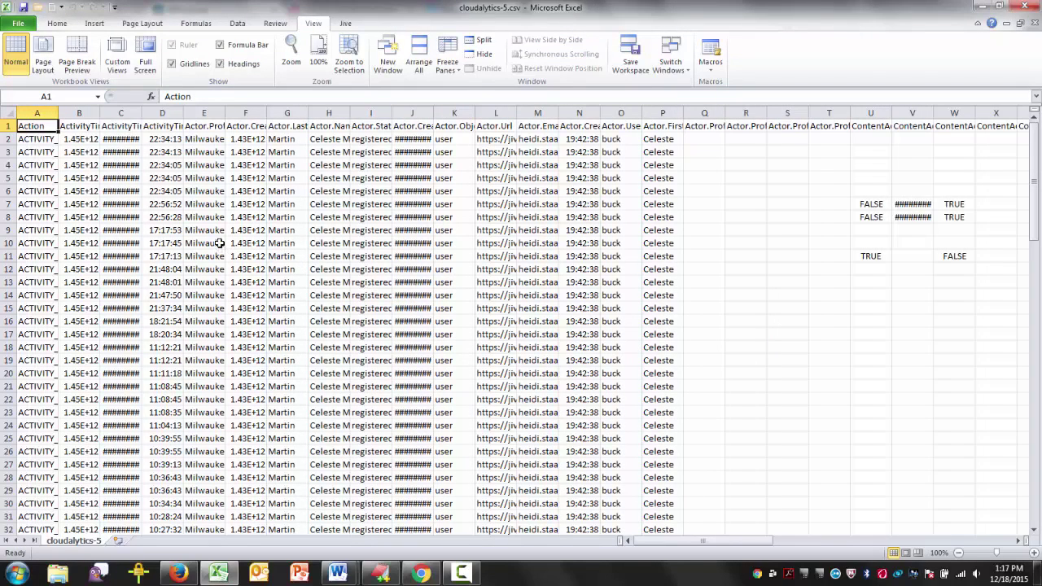
Scroll down and back up through the cloudalytics-5.csv activity rows in Excel.
{"action": "scroll", "coordinate": [206, 243], "scroll_direction": "down", "scroll_amount": 14}
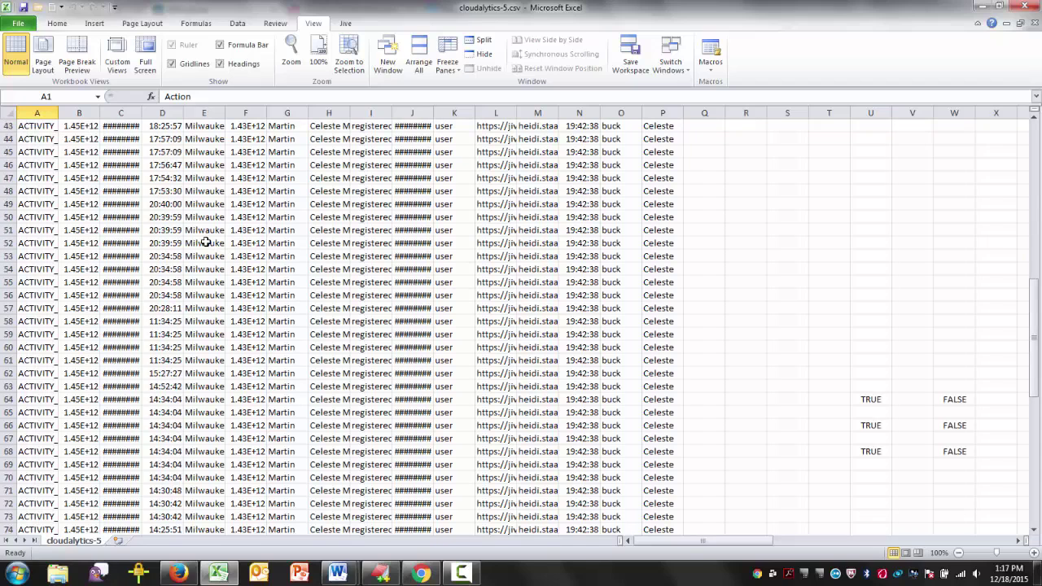
{"action": "scroll", "coordinate": [206, 243], "scroll_direction": "down", "scroll_amount": 5}
{"action": "scroll", "coordinate": [207, 243], "scroll_direction": "up", "scroll_amount": 5}
{"action": "scroll", "coordinate": [206, 243], "scroll_direction": "up", "scroll_amount": 14}
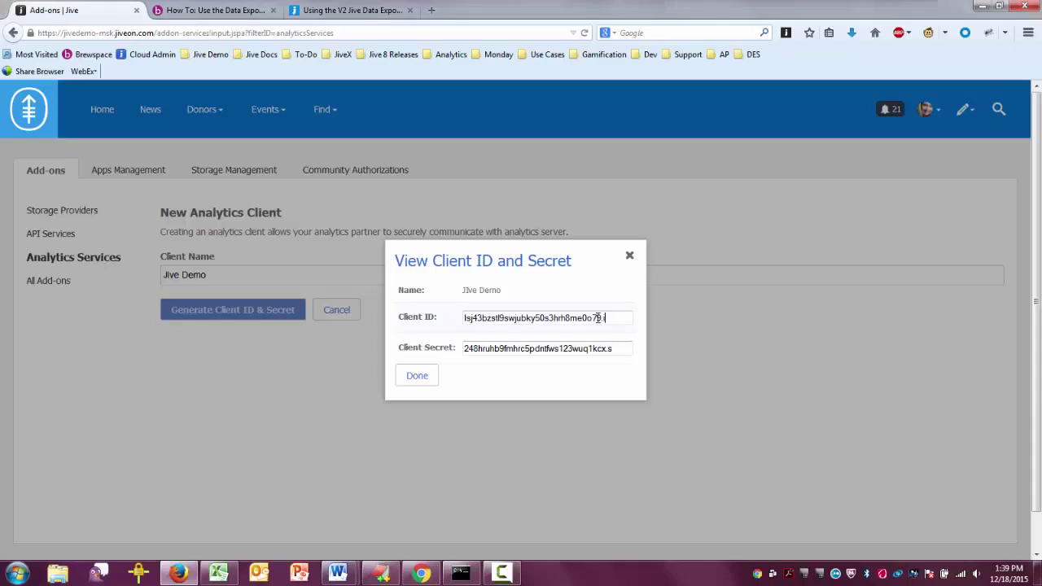
Paste the client ID into DES.txt on line 3 under Client ID.
{"action": "left_click_drag", "start_coordinate": [619, 317], "coordinate": [400, 320]}
{"action": "key", "text": "ctrl+c"}
{"action": "left_click", "coordinate": [381, 574]}
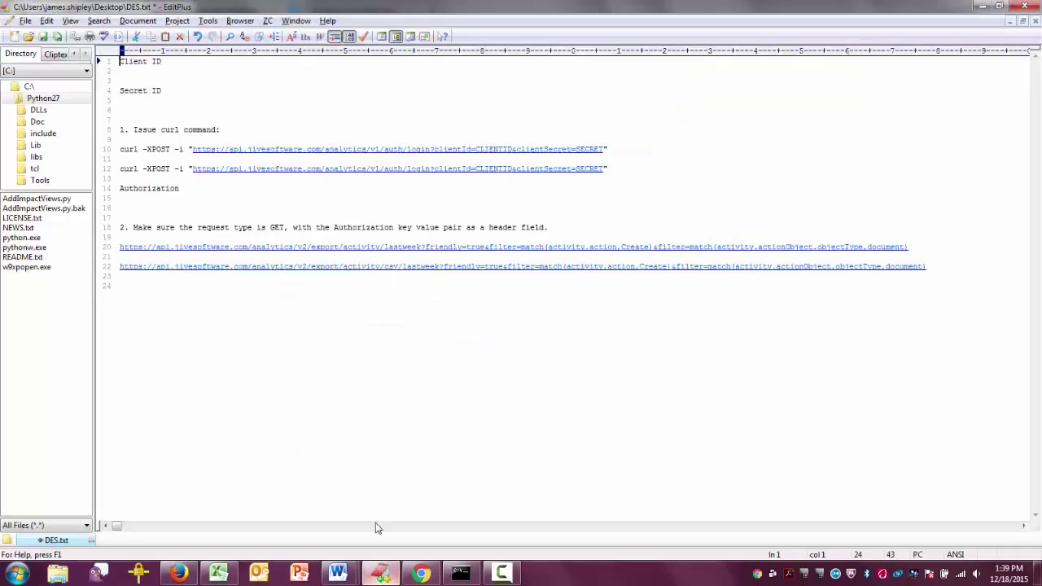
{"action": "left_click", "coordinate": [148, 80]}
{"action": "key", "text": "ctrl+v"}
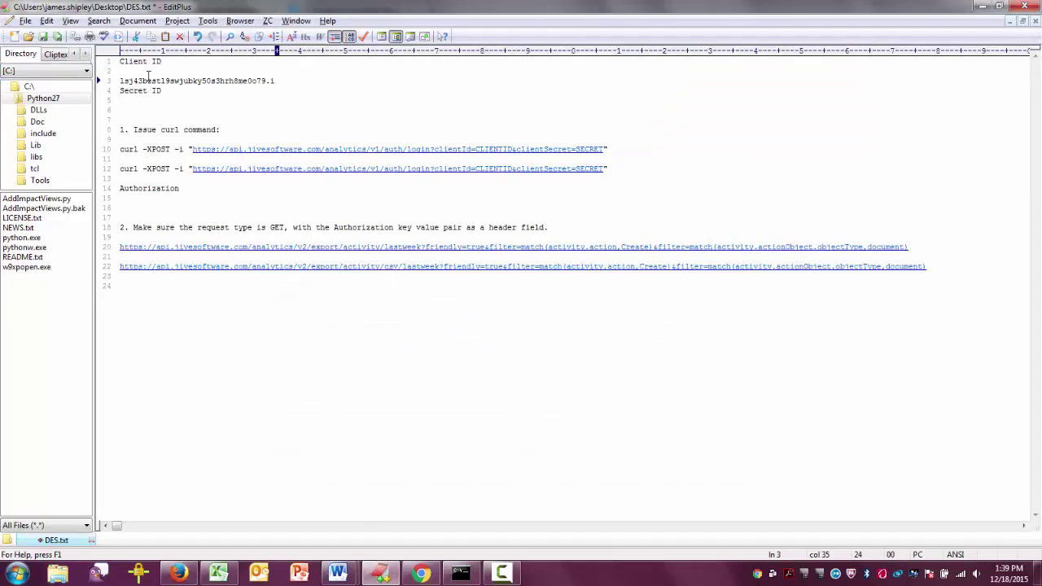
{"action": "key", "text": "Return"}
Paste the client secret into DES.txt on line 7 below Secret ID.
{"action": "key", "text": "alt+Tab"}
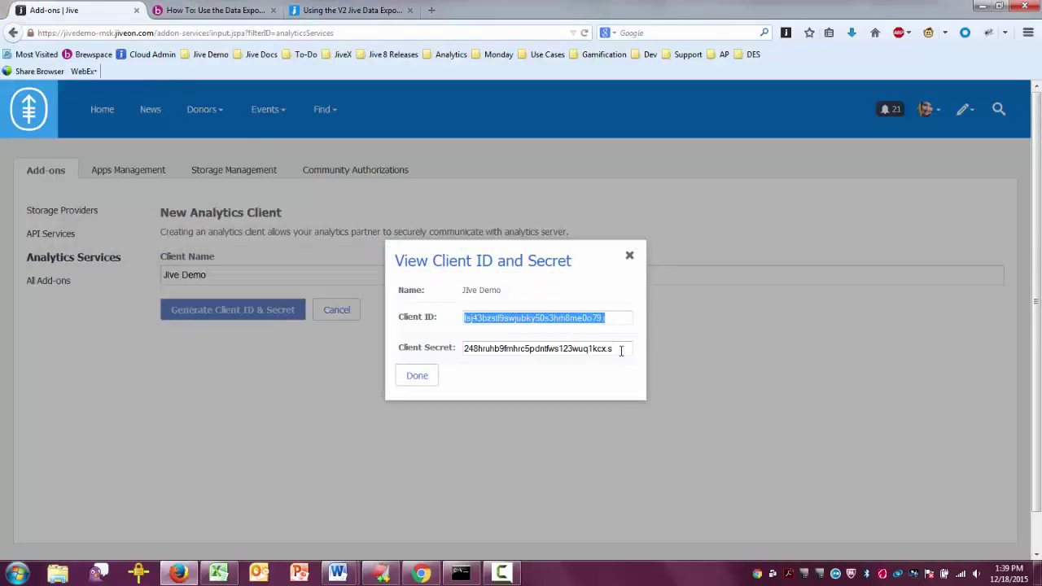
{"action": "left_click_drag", "start_coordinate": [621, 351], "coordinate": [417, 346]}
{"action": "key", "text": "ctrl+c"}
{"action": "key", "text": "alt+Tab"}
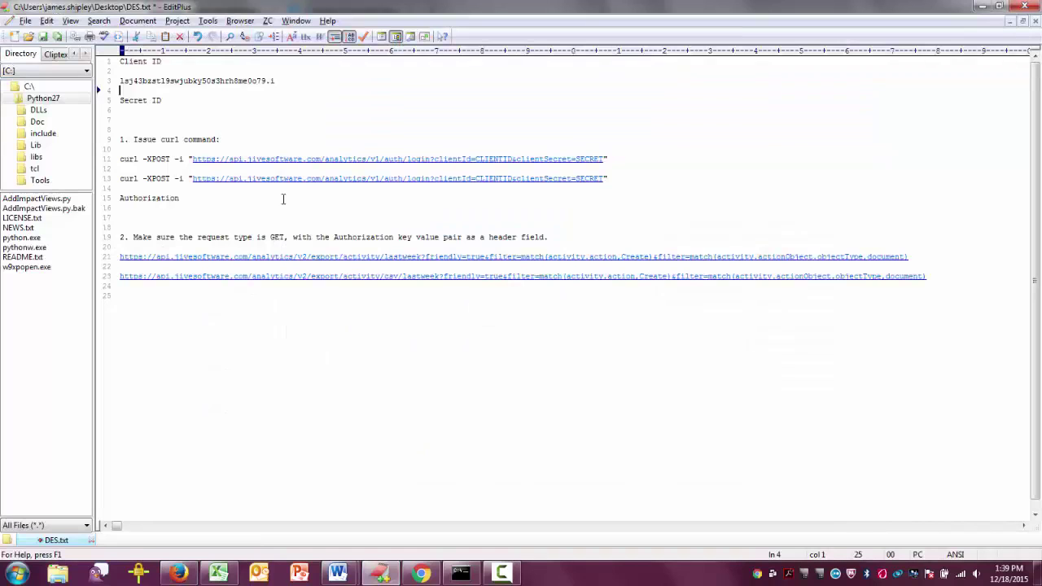
{"action": "left_click", "coordinate": [179, 114]}
{"action": "key", "text": "Return"}
{"action": "key", "text": "ctrl+v"}
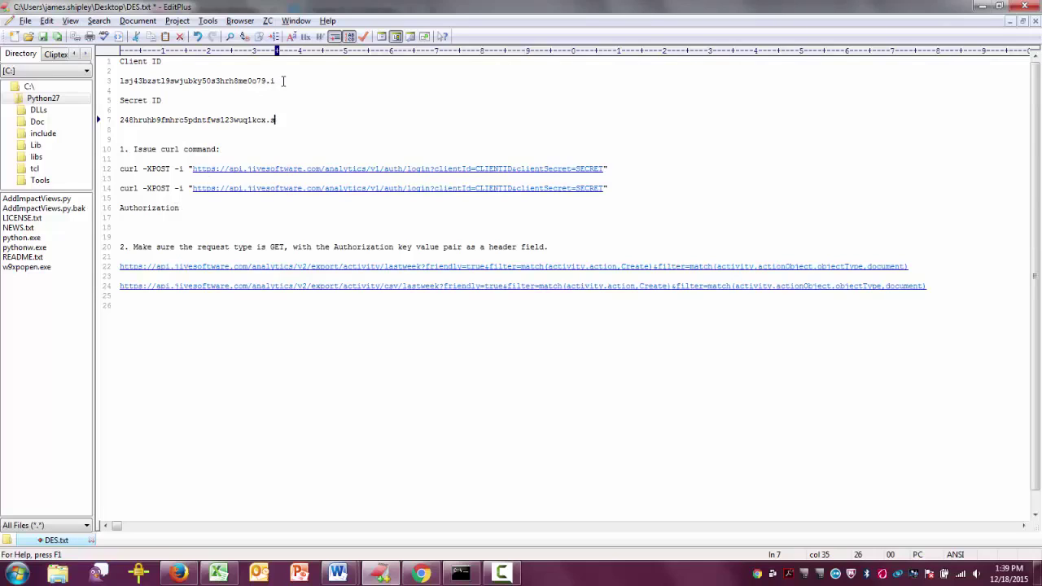
Replace the CLIENTID placeholder in the line 14 curl command with the client ID.
{"action": "left_click_drag", "start_coordinate": [277, 81], "coordinate": [120, 81]}
{"action": "key", "text": "ctrl+c"}
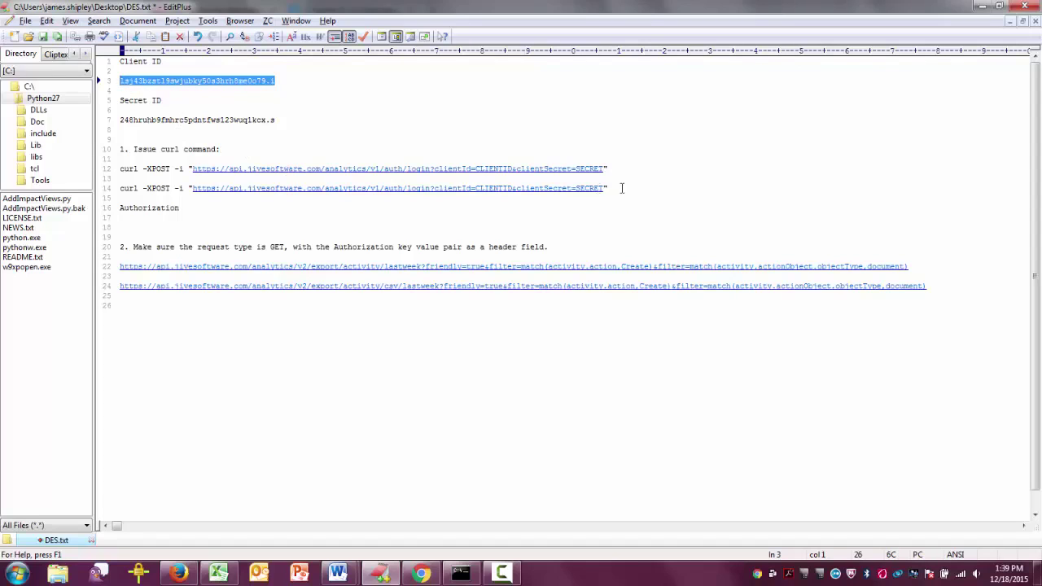
{"action": "left_click", "coordinate": [634, 188]}
{"action": "key", "text": "Left"}
{"action": "key", "text": "Left"}
{"action": "key", "text": "Left"}
{"action": "key", "text": "Left"}
{"action": "key", "text": "Left"}
{"action": "key", "text": "Left"}
{"action": "key", "text": "Left"}
{"action": "key", "text": "Left"}
{"action": "key", "text": "Left"}
{"action": "key", "text": "Left"}
{"action": "key", "text": "Left"}
{"action": "key", "text": "Left"}
{"action": "key", "text": "Left"}
{"action": "key", "text": "Left"}
{"action": "key", "text": "Left"}
{"action": "key", "text": "Left"}
{"action": "key", "text": "Left"}
{"action": "key", "text": "Left"}
{"action": "key", "text": "Left"}
{"action": "key", "text": "Left"}
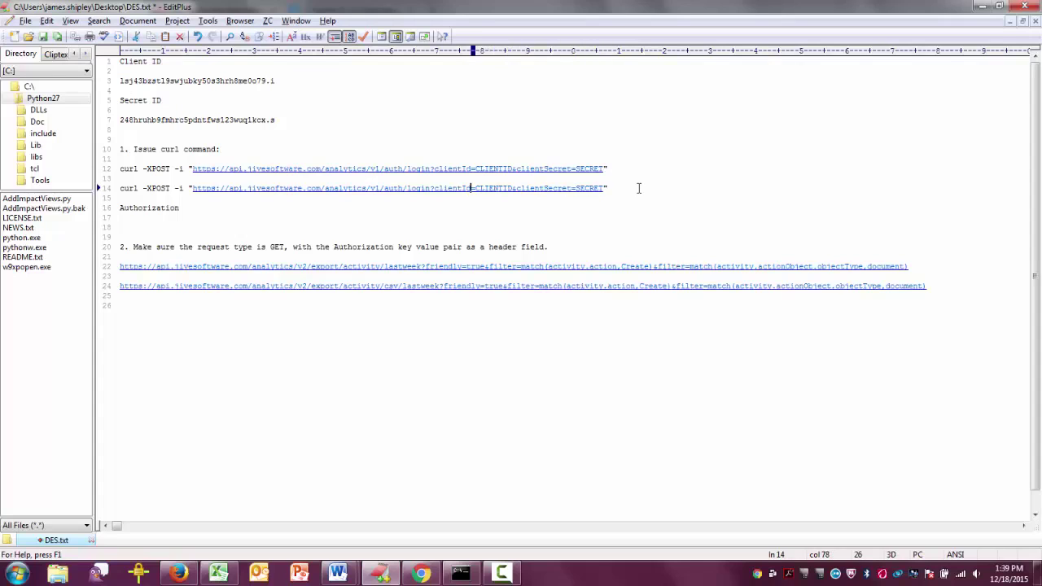
{"action": "key", "text": "shift+Right"}
{"action": "key", "text": "shift+Right"}
{"action": "key", "text": "shift+Right"}
{"action": "key", "text": "shift+Right"}
{"action": "key", "text": "shift+Right"}
{"action": "key", "text": "shift+Right"}
{"action": "key", "text": "shift+Right"}
{"action": "key", "text": "shift+Right"}
{"action": "key", "text": "ctrl+v"}
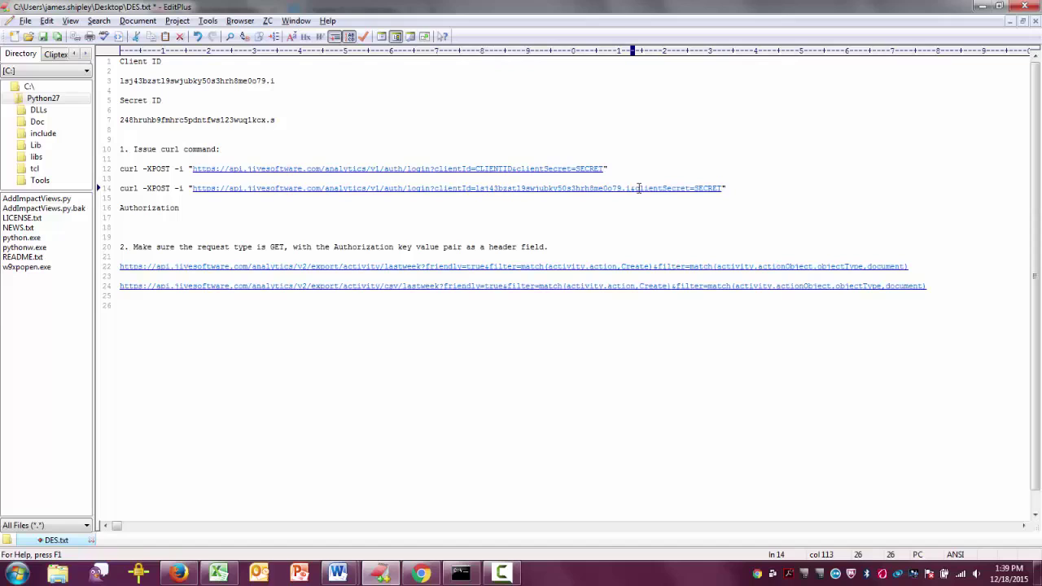
Replace the SECRET placeholder with the line 7 secret and select the finished curl command.
{"action": "key", "text": "Up"}
{"action": "key", "text": "Up"}
{"action": "key", "text": "Up"}
{"action": "key", "text": "Up"}
{"action": "key", "text": "Up"}
{"action": "key", "text": "Up"}
{"action": "key", "text": "Up"}
{"action": "key", "text": "End"}
{"action": "key", "text": "Home"}
{"action": "key", "text": "shift+Down"}
{"action": "key", "text": "shift+Left"}
{"action": "key", "text": "Down"}
{"action": "key", "text": "Down"}
{"action": "key", "text": "Down"}
{"action": "key", "text": "Down"}
{"action": "key", "text": "Down"}
{"action": "key", "text": "Down"}
{"action": "key", "text": "Down"}
{"action": "key", "text": "Home"}
{"action": "key", "text": "End"}
{"action": "key", "text": "Left"}
{"action": "key", "text": "shift+Left"}
{"action": "key", "text": "shift+Left"}
{"action": "key", "text": "shift+Left"}
{"action": "key", "text": "shift+Left"}
{"action": "key", "text": "shift+Left"}
{"action": "key", "text": "shift+Left"}
{"action": "key", "text": "ctrl+v"}
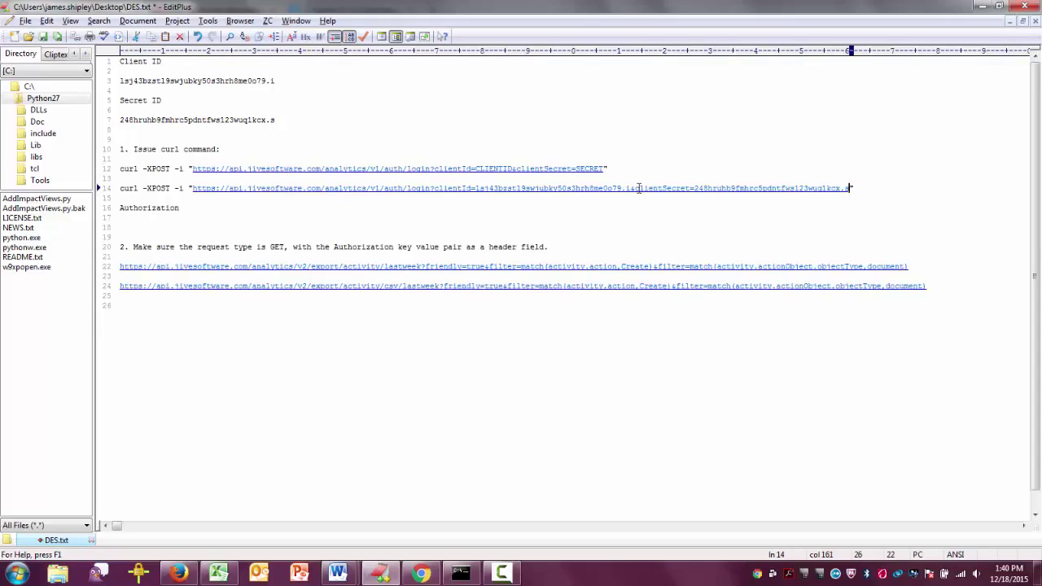
{"action": "key", "text": "Up"}
{"action": "key", "text": "shift+End"}
{"action": "key", "text": "ctrl+c"}
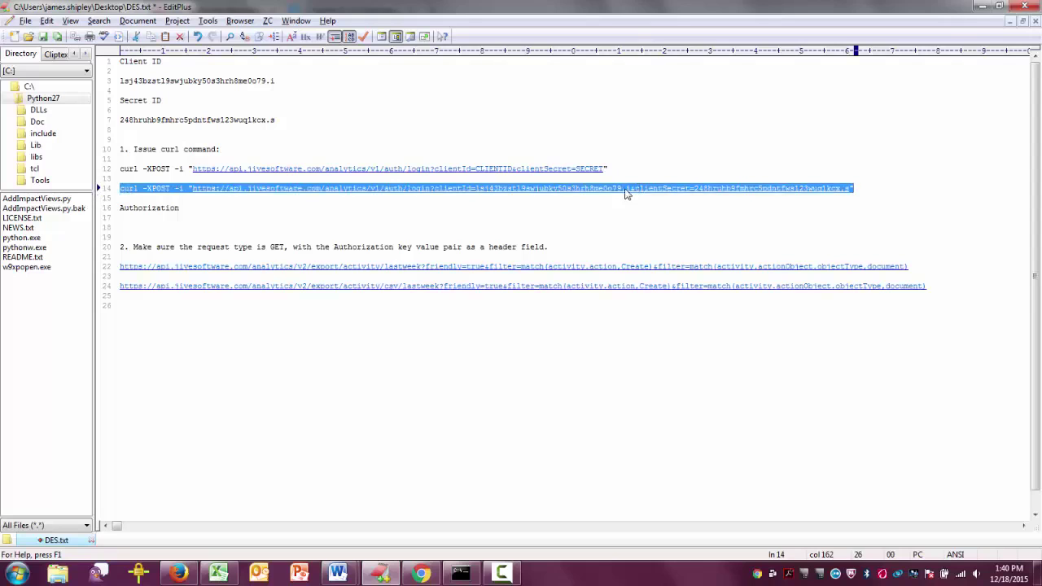
Paste the completed curl login command into Command Prompt and run it.
{"action": "left_click", "coordinate": [461, 573]}
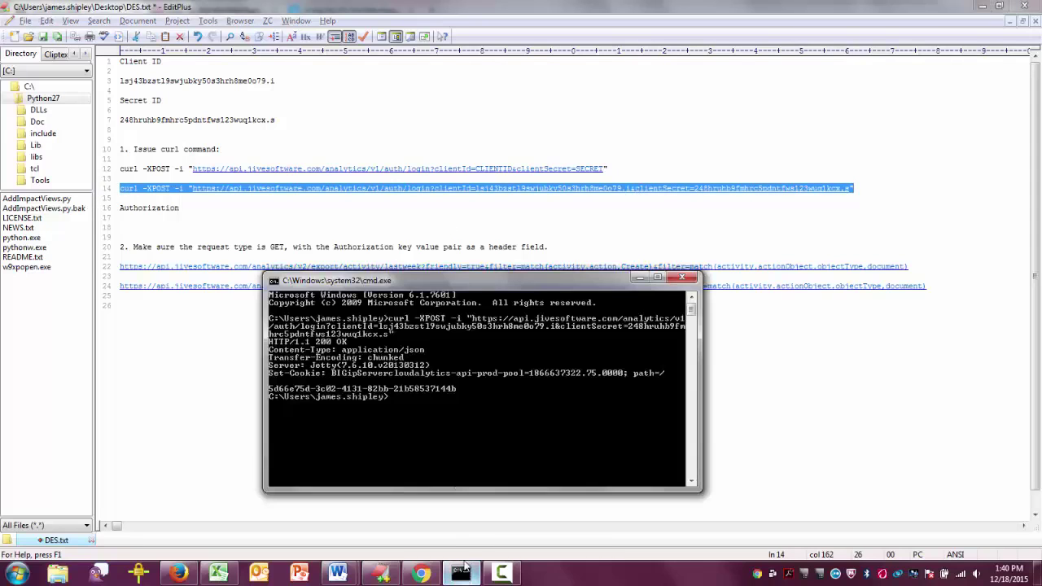
{"action": "key", "text": "Return"}
{"action": "key", "text": "Return"}
{"action": "key", "text": "Return"}
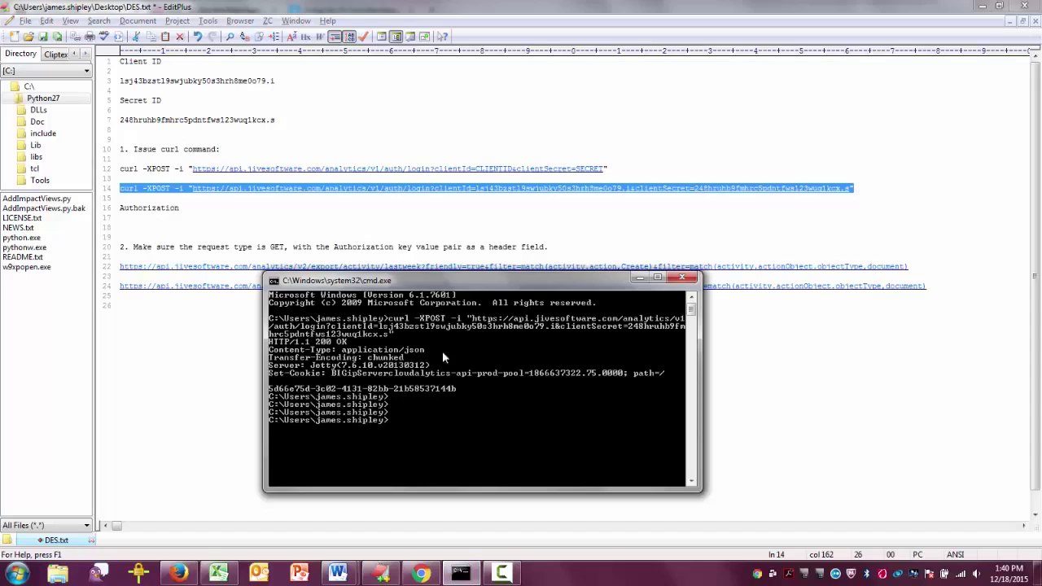
{"action": "left_click", "coordinate": [275, 283]}
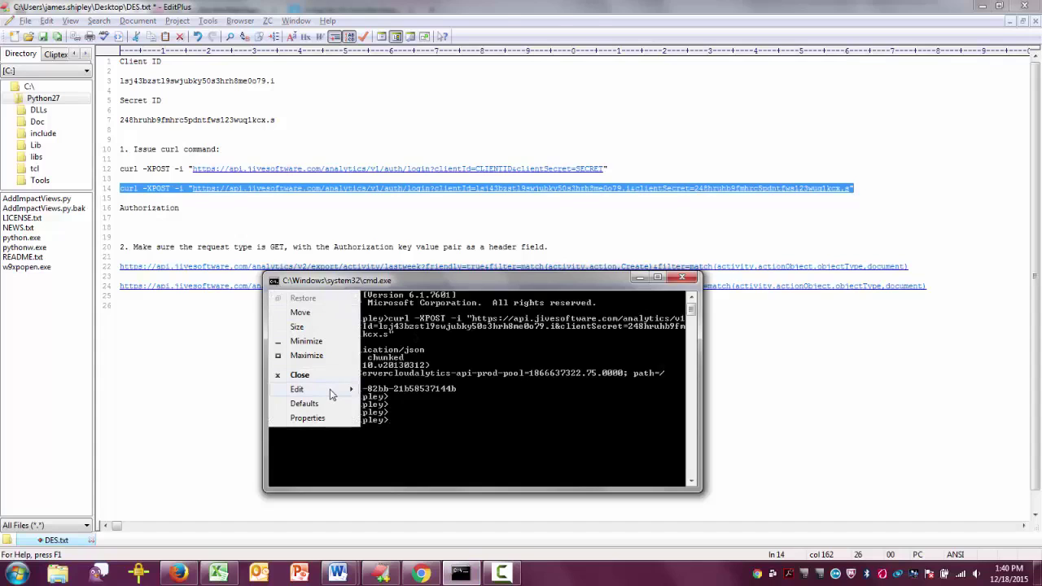
{"action": "mouse_move", "coordinate": [331, 394]}
{"action": "left_click", "coordinate": [411, 420]}
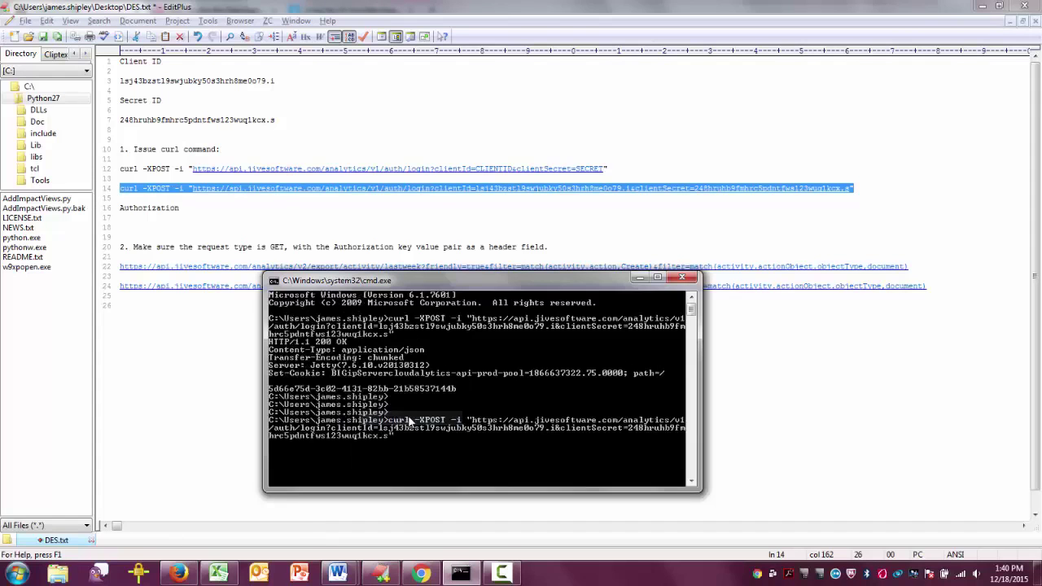
{"action": "key", "text": "Return"}
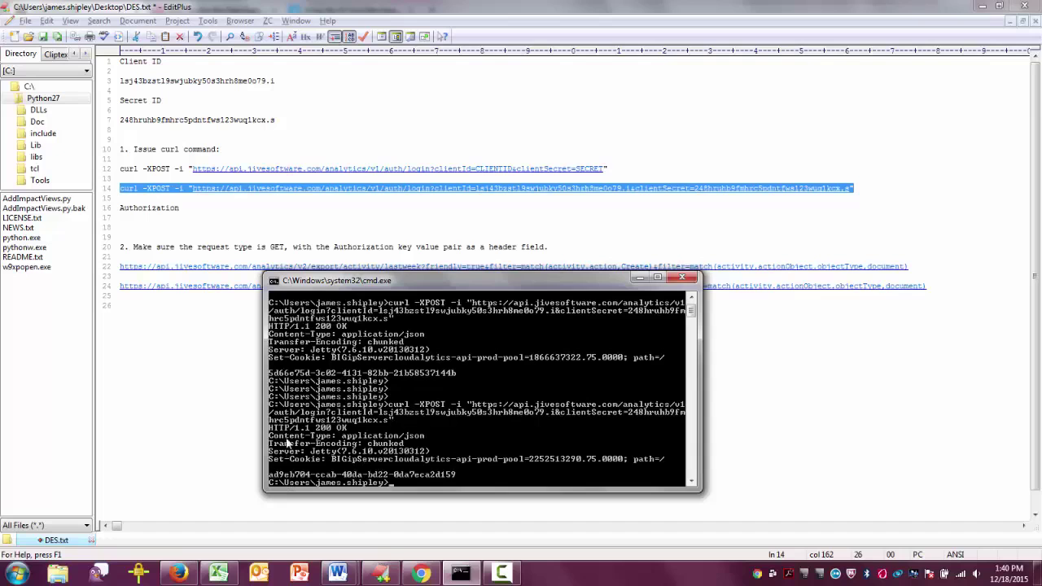
Mark and select the returned access token in the console output for copying.
{"action": "left_click", "coordinate": [275, 281]}
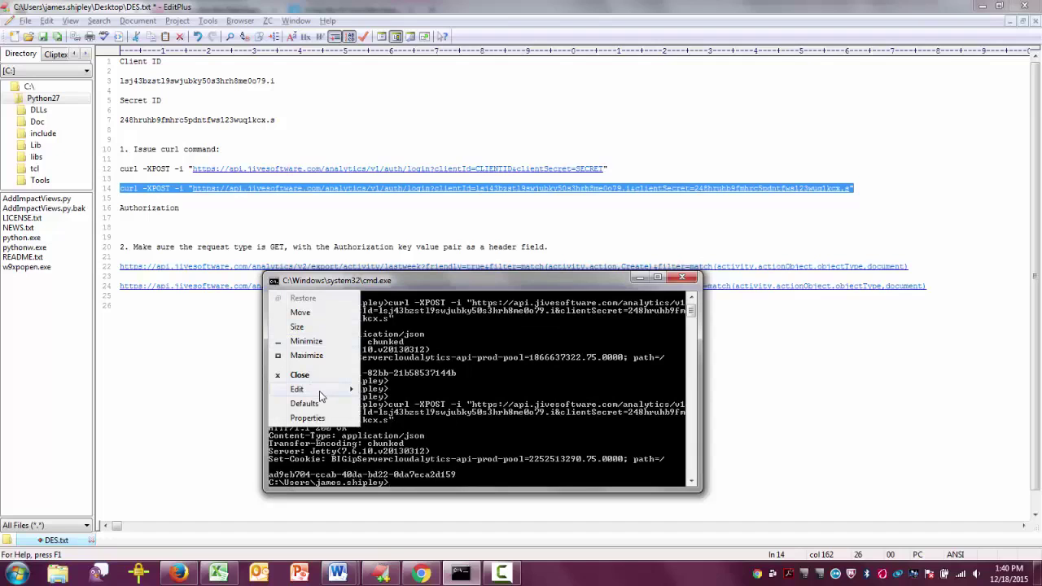
{"action": "mouse_move", "coordinate": [322, 393]}
{"action": "left_click", "coordinate": [399, 390]}
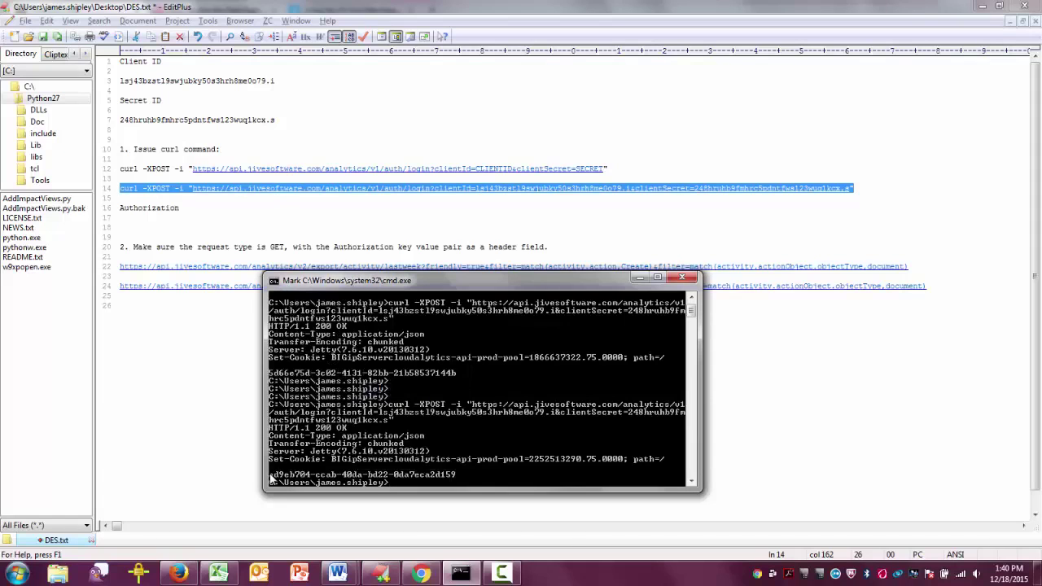
{"action": "left_click_drag", "start_coordinate": [270, 475], "coordinate": [454, 480]}
{"action": "left_click", "coordinate": [273, 281]}
Paste the access token on line 18 under Authorization and select the line 24 JSON export URL.
{"action": "mouse_move", "coordinate": [313, 392]}
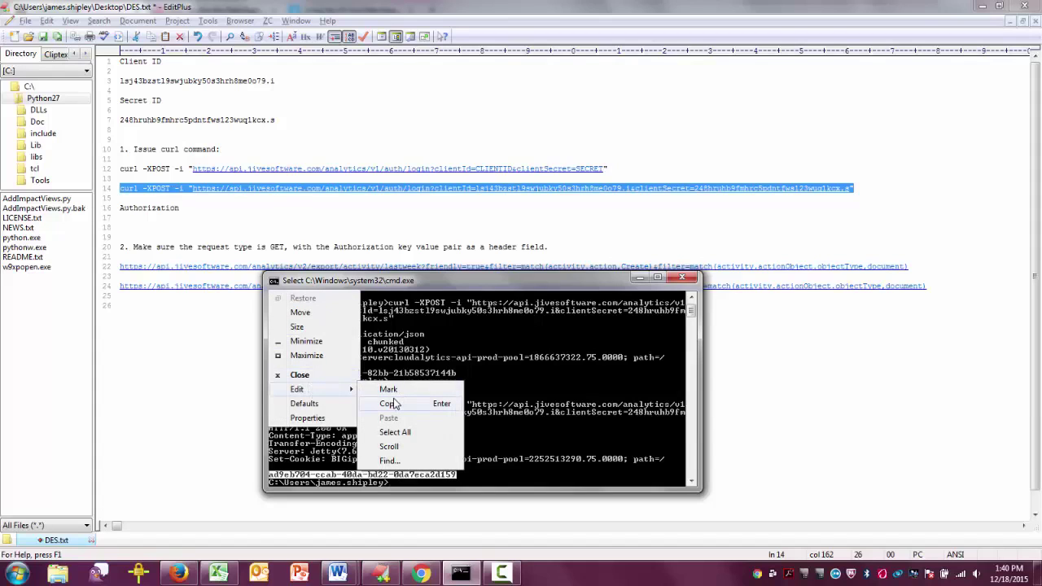
{"action": "left_click", "coordinate": [405, 404]}
{"action": "left_click", "coordinate": [180, 224]}
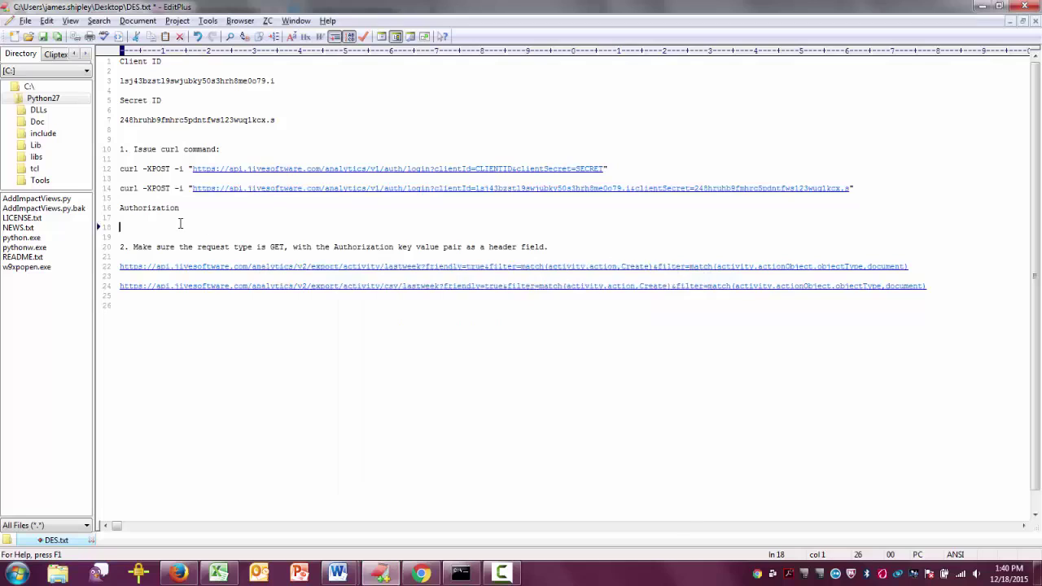
{"action": "key", "text": "ctrl+v"}
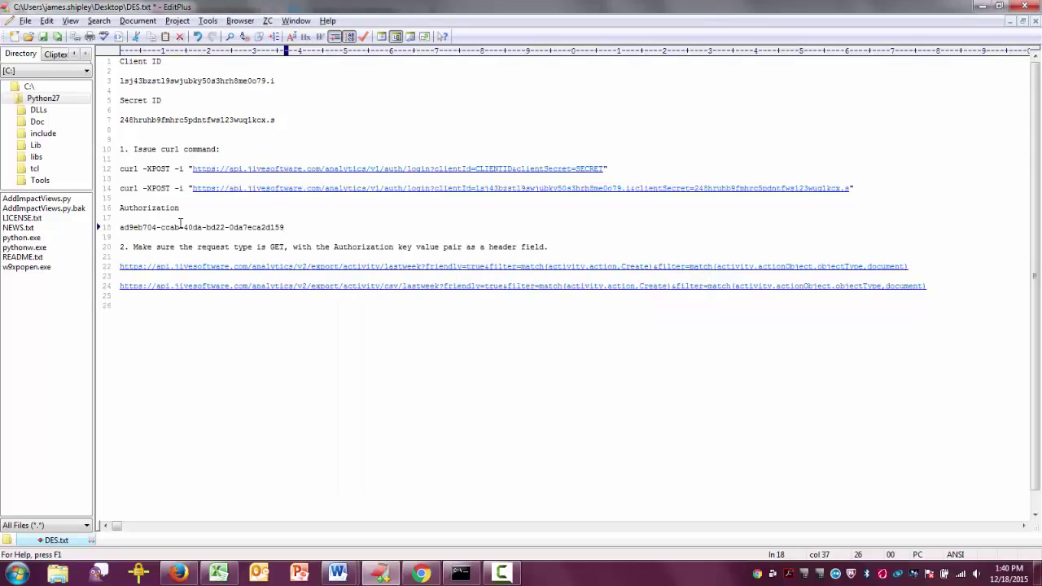
{"action": "key", "text": "Return"}
{"action": "key", "text": "Return"}
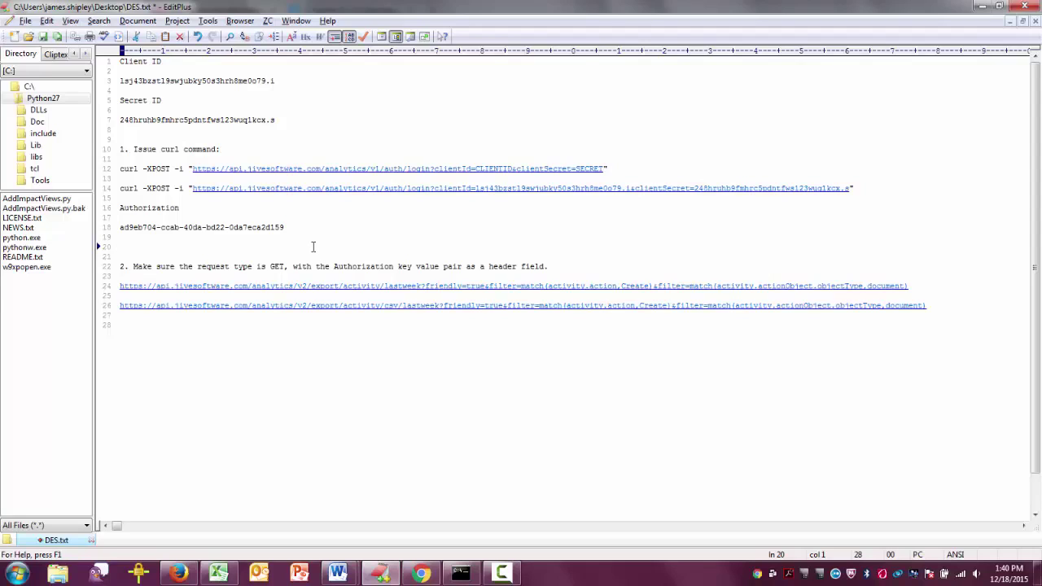
{"action": "key", "text": "Down"}
{"action": "key", "text": "Down"}
{"action": "key", "text": "Down"}
{"action": "key", "text": "shift+End"}
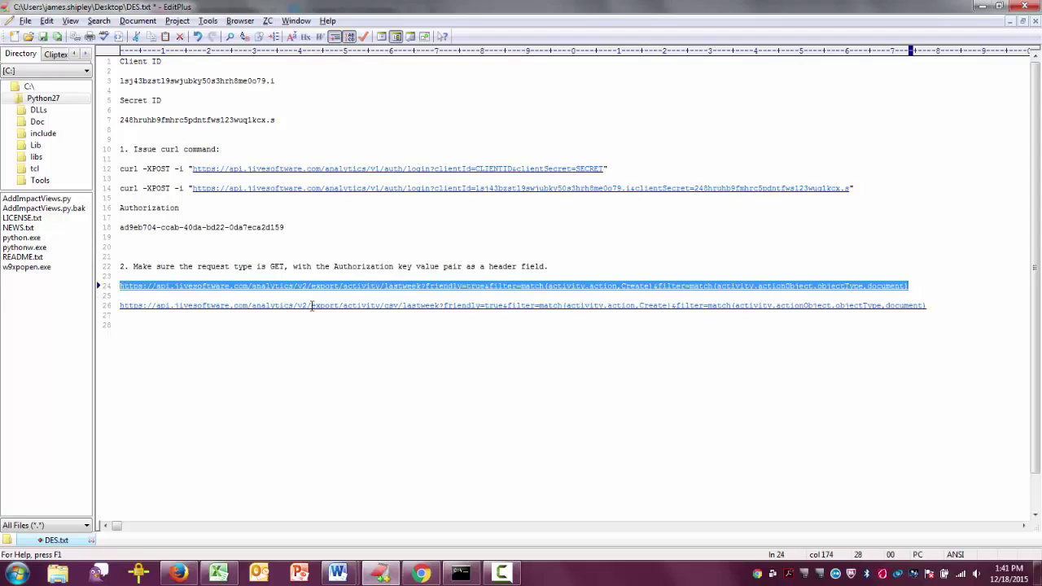
Paste the lastweek JSON export URL into Advanced REST Client and add a blank header row.
{"action": "left_click", "coordinate": [421, 573]}
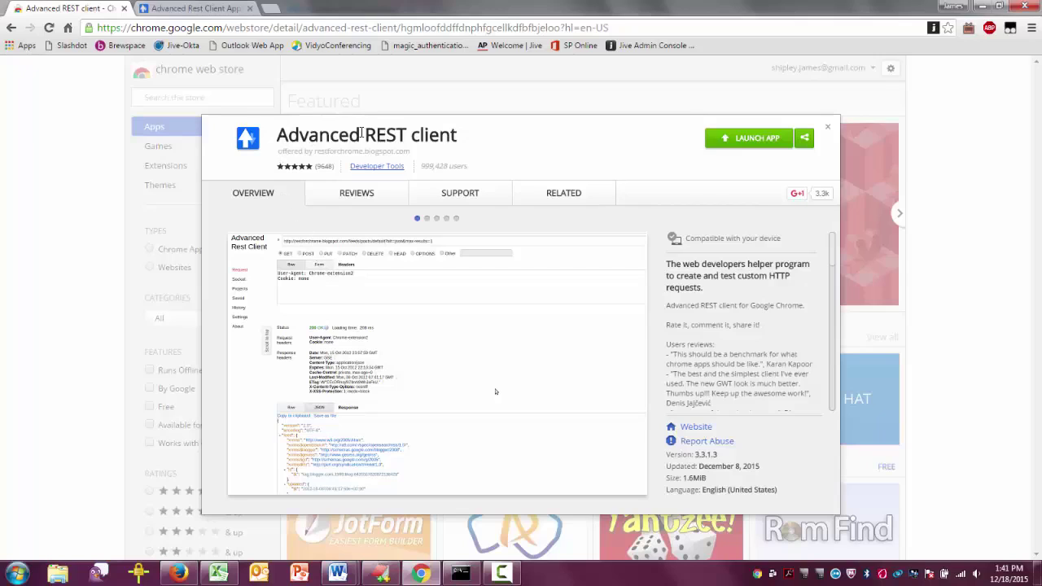
{"action": "left_click", "coordinate": [223, 17]}
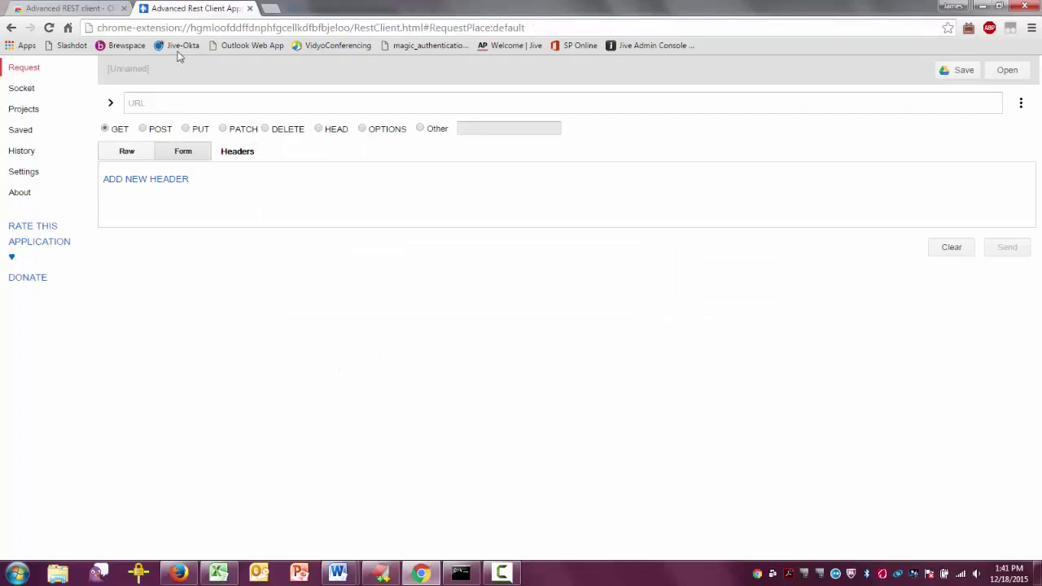
{"action": "left_click", "coordinate": [196, 103]}
{"action": "key", "text": "ctrl+v"}
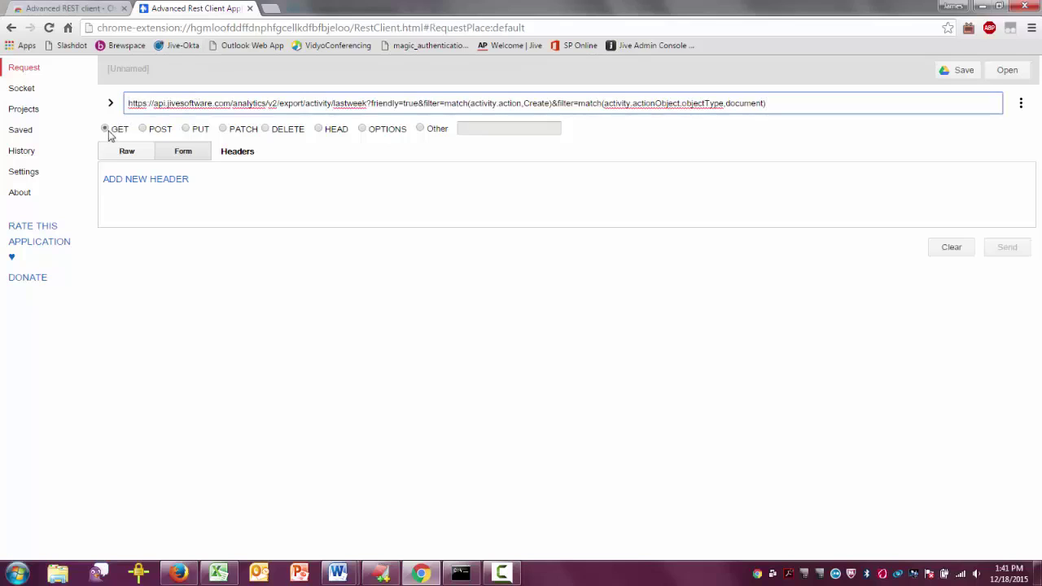
{"action": "left_click", "coordinate": [185, 154]}
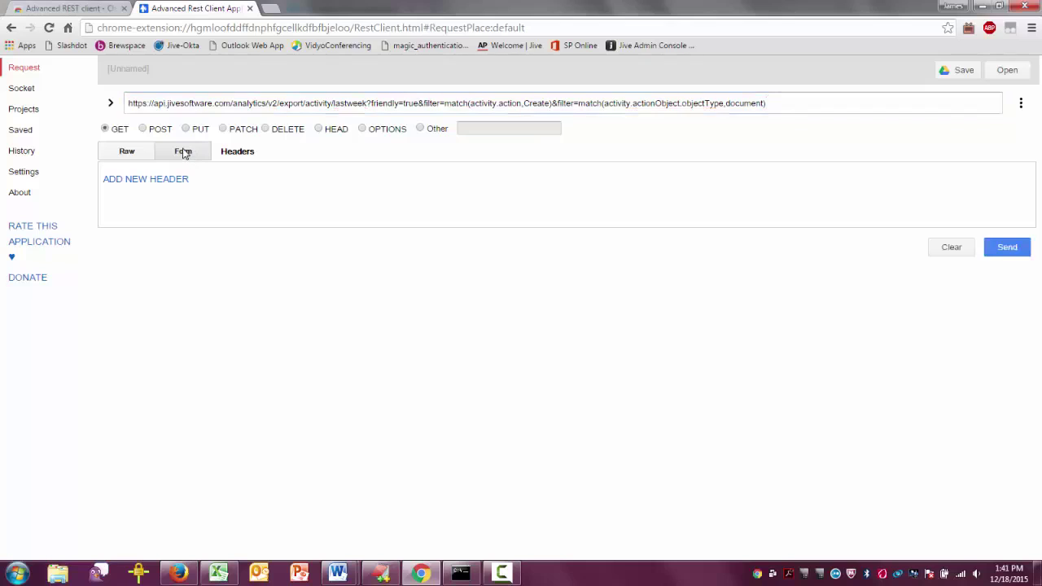
{"action": "left_click", "coordinate": [155, 180]}
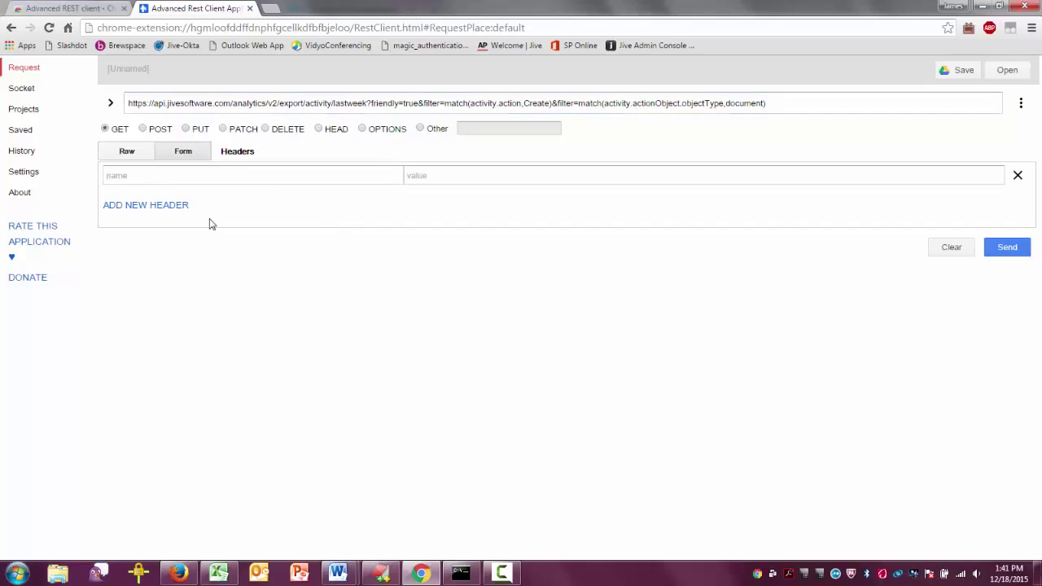
Add an Authorization header whose value is the access token from line 18 of the notes file.
{"action": "left_click", "coordinate": [381, 574]}
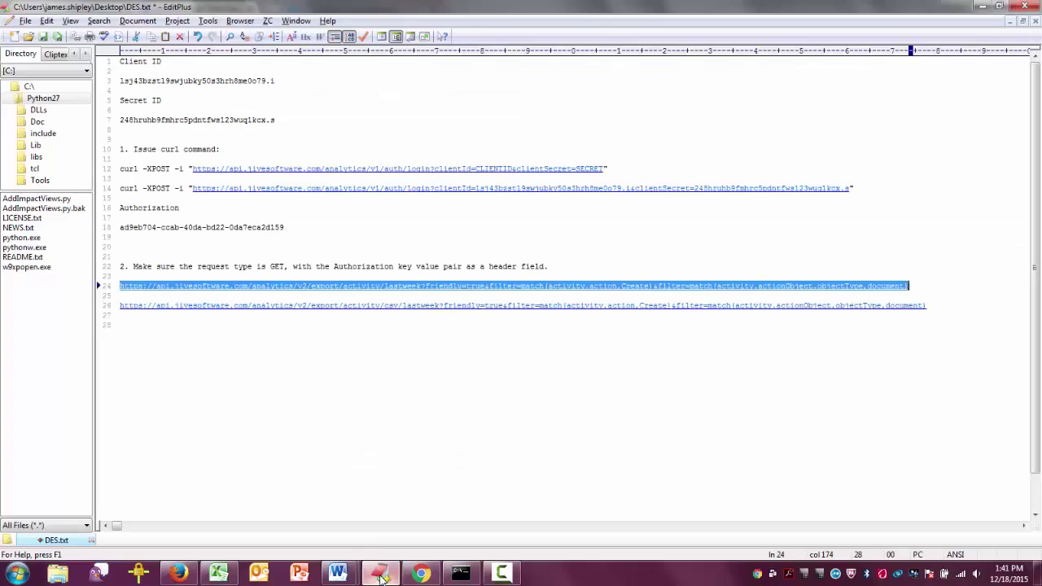
{"action": "left_click", "coordinate": [220, 211]}
{"action": "double_click", "coordinate": [167, 208]}
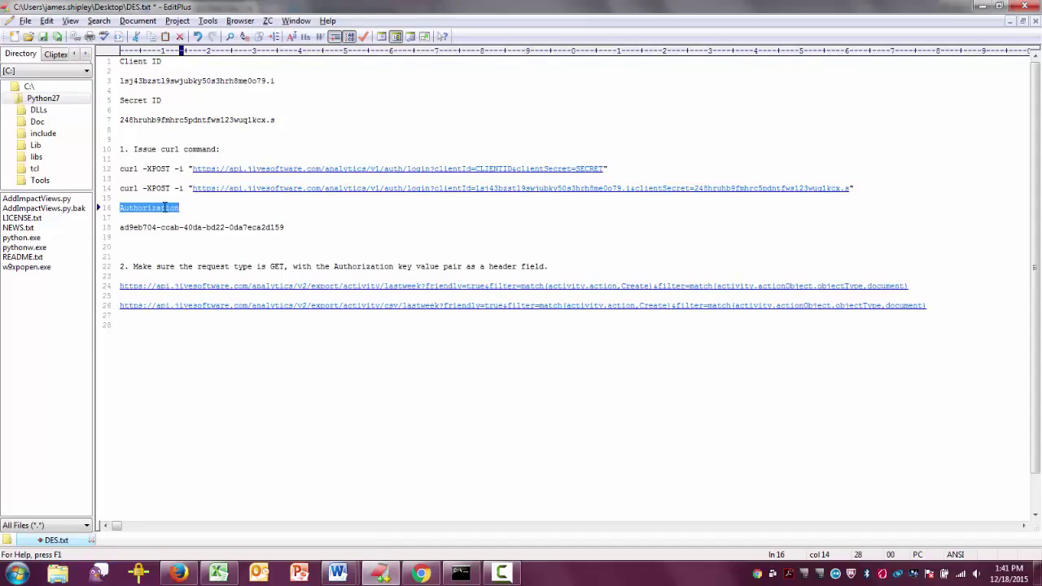
{"action": "key", "text": "ctrl+c"}
{"action": "key", "text": "alt+Tab"}
{"action": "left_click", "coordinate": [170, 177]}
{"action": "key", "text": "ctrl+v"}
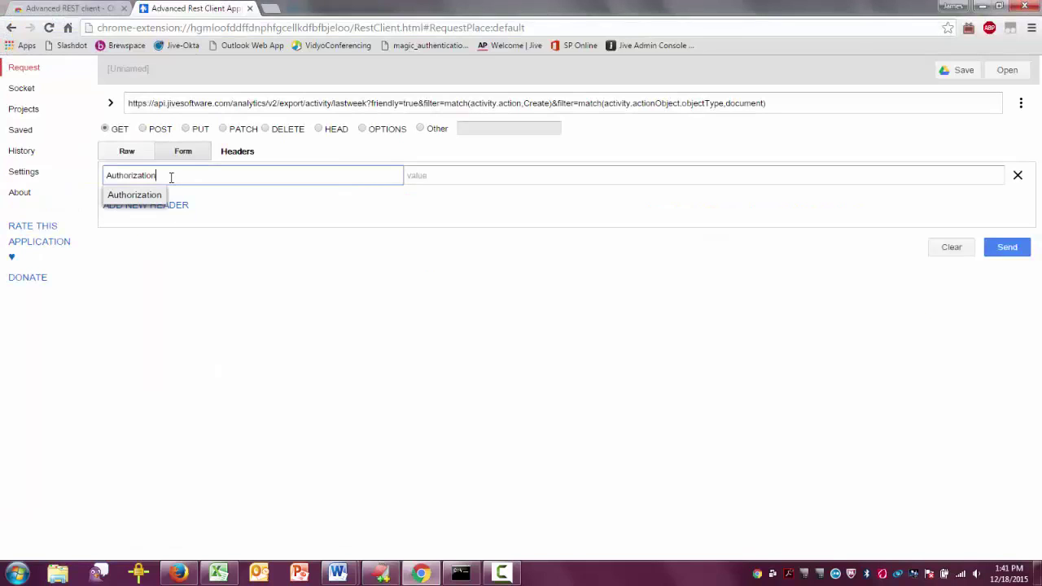
{"action": "key", "text": "Tab"}
{"action": "key", "text": "alt+Tab"}
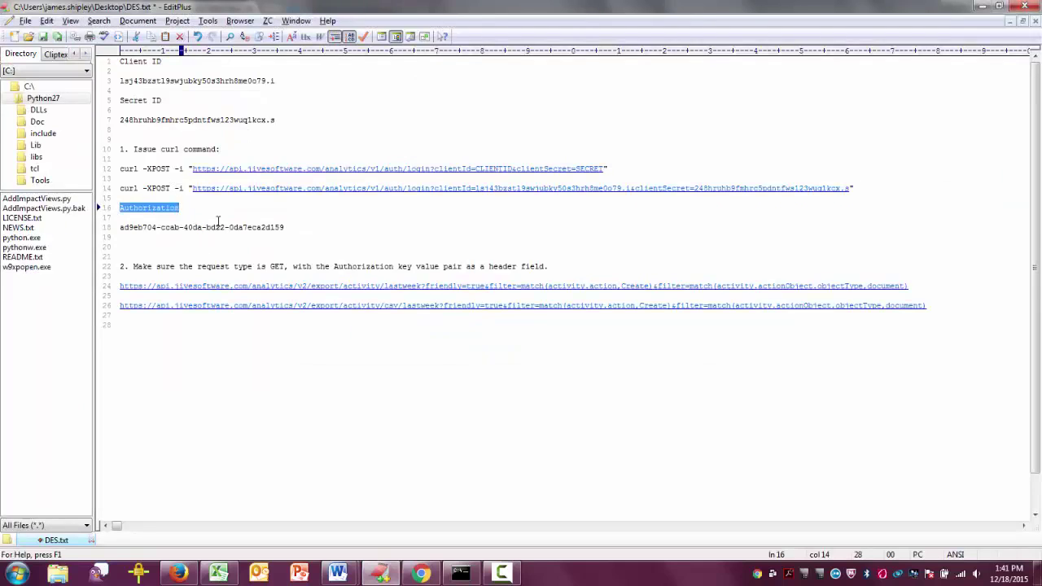
{"action": "left_click_drag", "start_coordinate": [284, 227], "coordinate": [119, 228]}
{"action": "key", "text": "alt+Tab"}
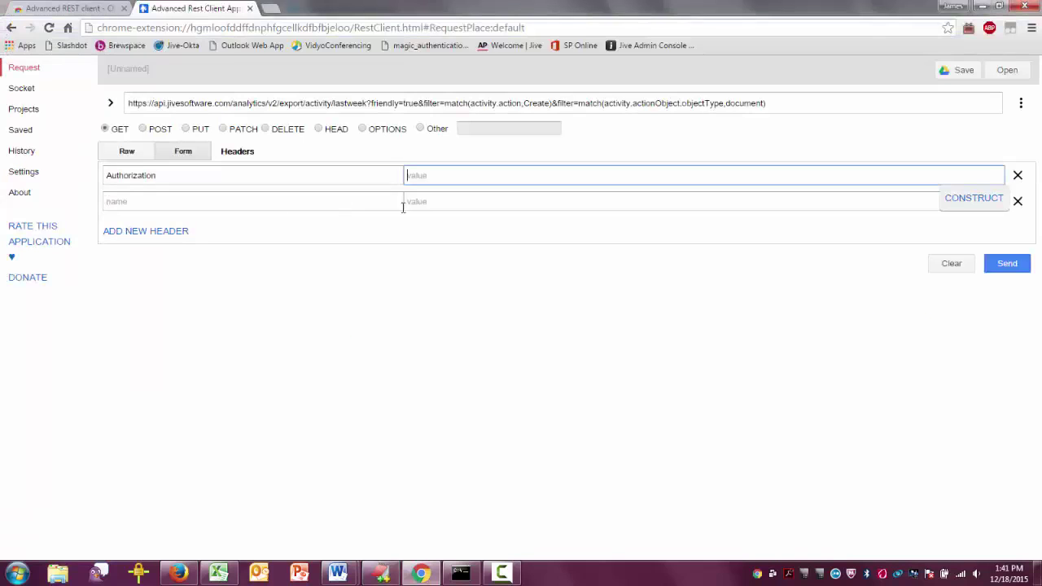
{"action": "key", "text": "ctrl+v"}
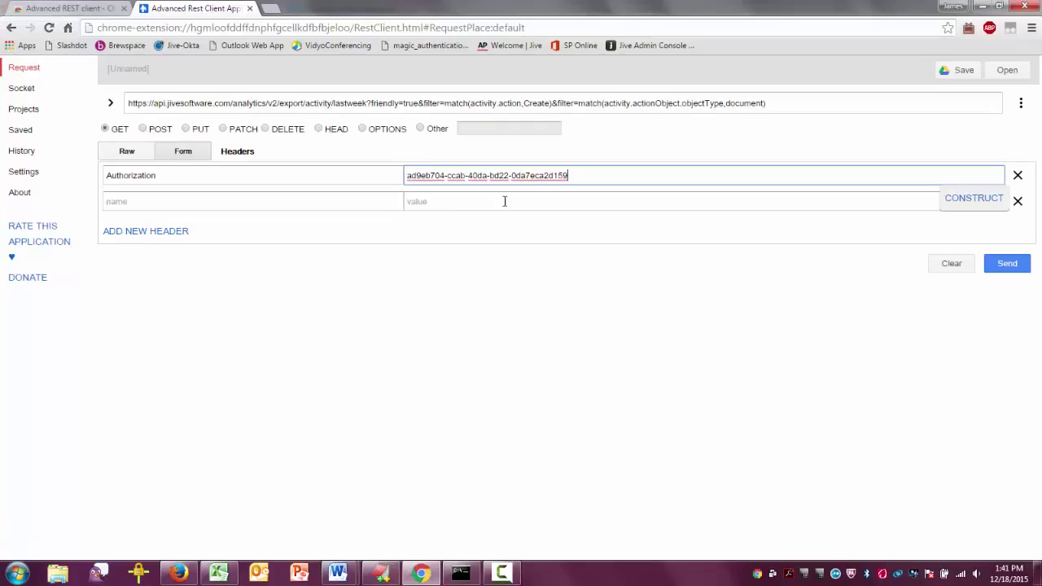
Send the JSON request and view the 200 OK response listing one ACTIVITY_CREATE_DOCUMENT activity.
{"action": "left_click", "coordinate": [1009, 264]}
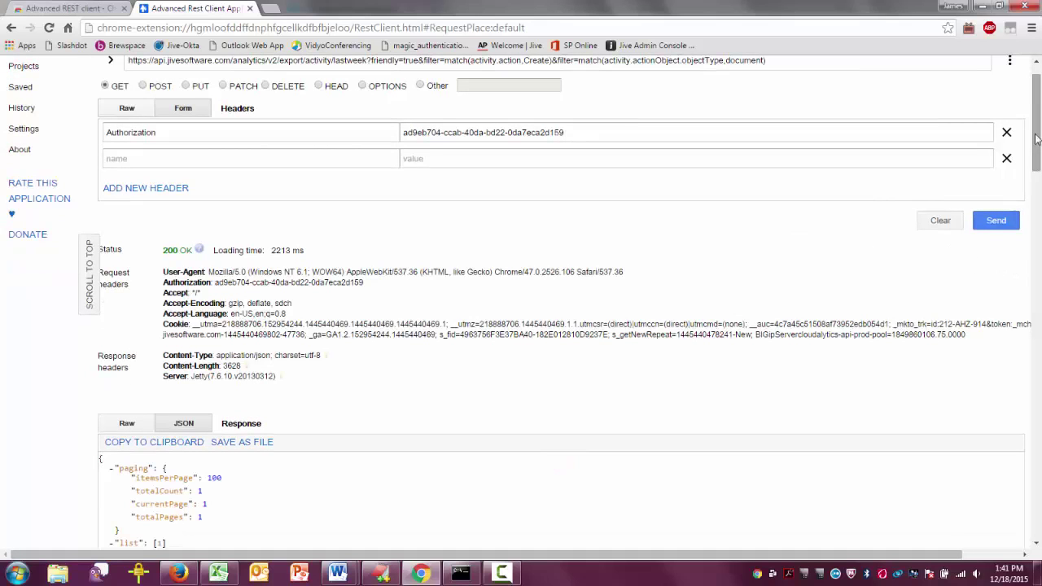
{"action": "left_click_drag", "start_coordinate": [1036, 137], "coordinate": [1031, 73]}
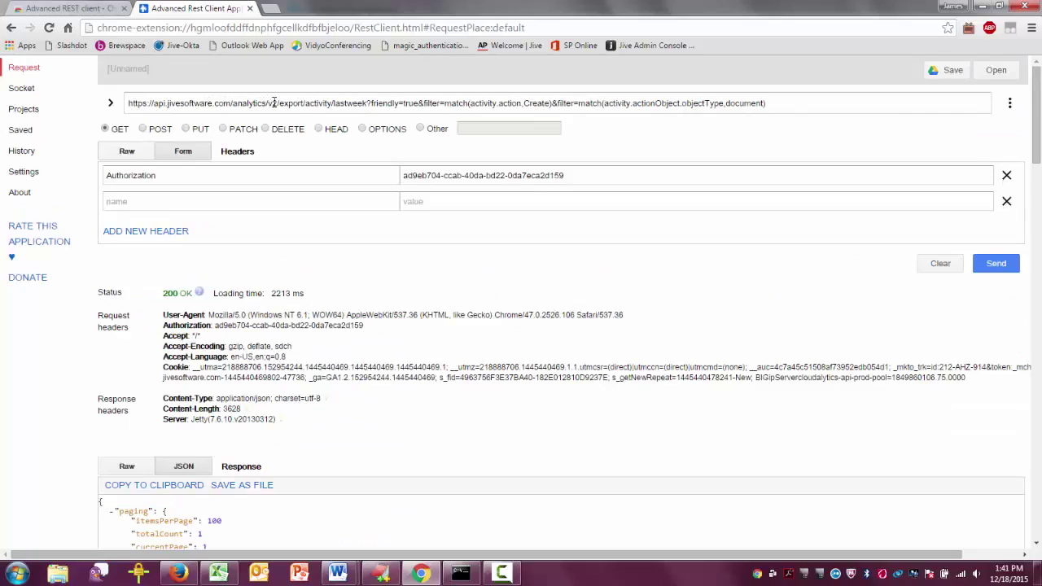
Insert csv/ after activity/ in the URL and send it, getting cloudalytics.csv data as comma-separated text.
{"action": "left_click", "coordinate": [333, 103]}
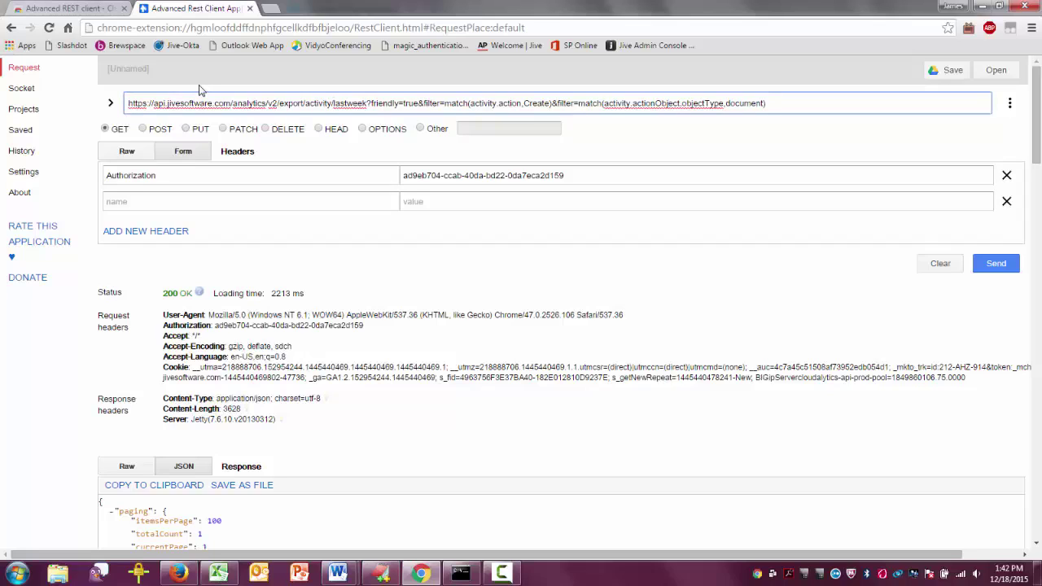
{"action": "type", "text": "csv//"}
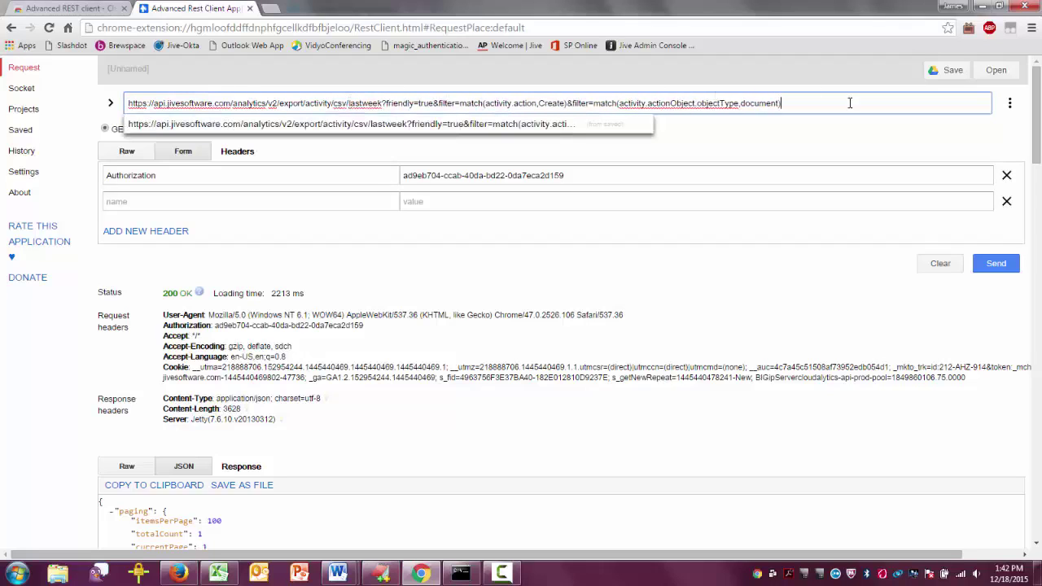
{"action": "left_click", "coordinate": [997, 263]}
{"action": "scroll", "coordinate": [996, 268], "scroll_direction": "down", "scroll_amount": 1}
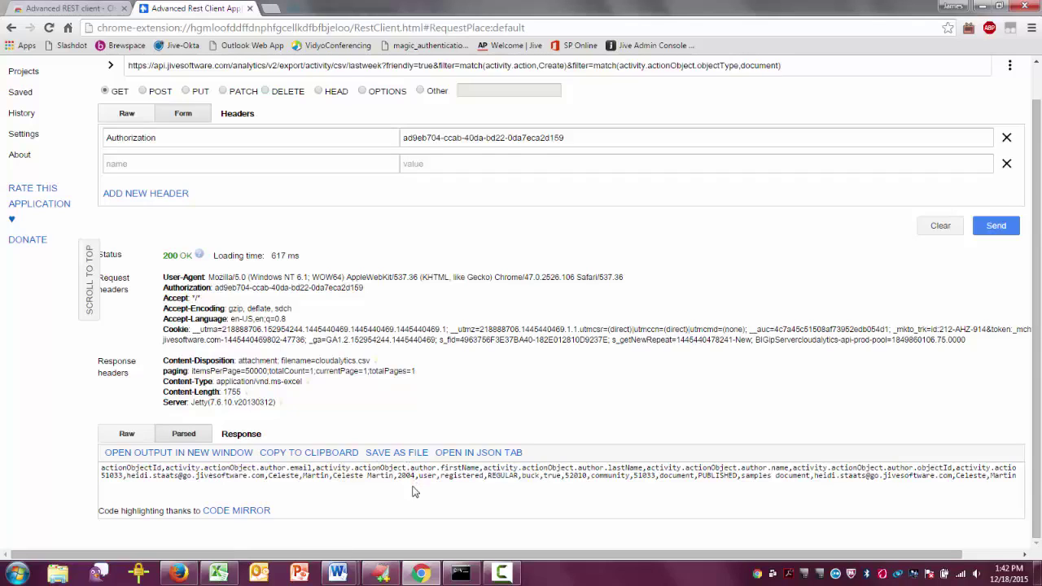
Minimize Chrome and EditPlus, then bring up the Data Export Service page in Firefox and select its title.
{"action": "left_click", "coordinate": [976, 7]}
{"action": "left_click", "coordinate": [981, 8]}
{"action": "left_click", "coordinate": [228, 10]}
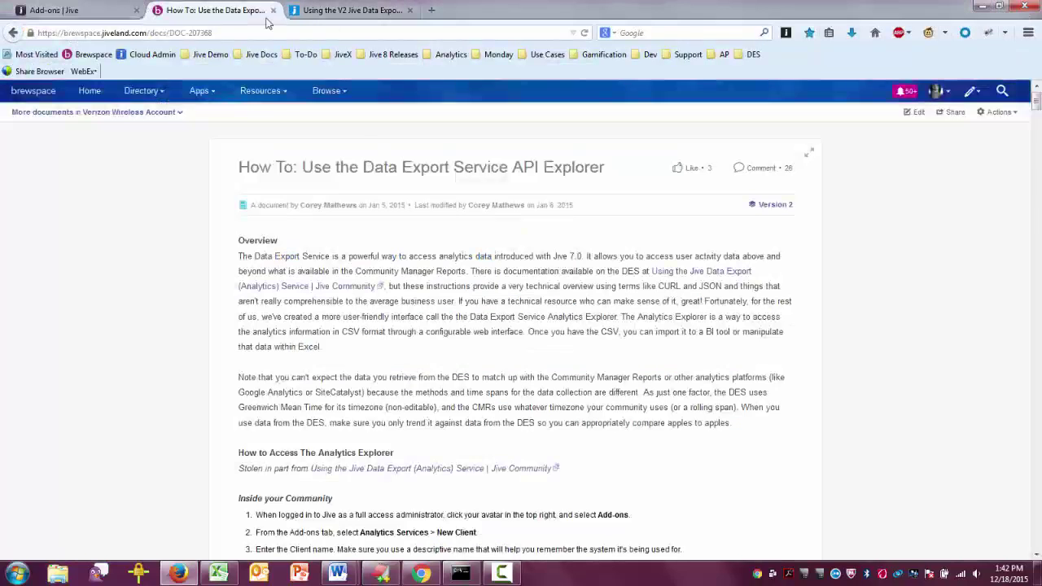
{"action": "left_click_drag", "start_coordinate": [239, 167], "coordinate": [627, 173]}
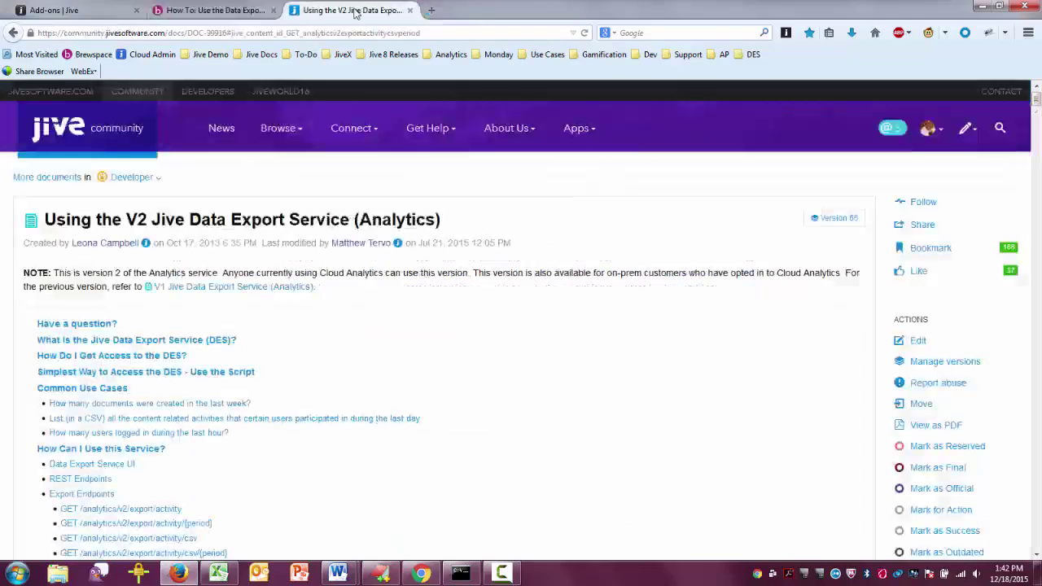